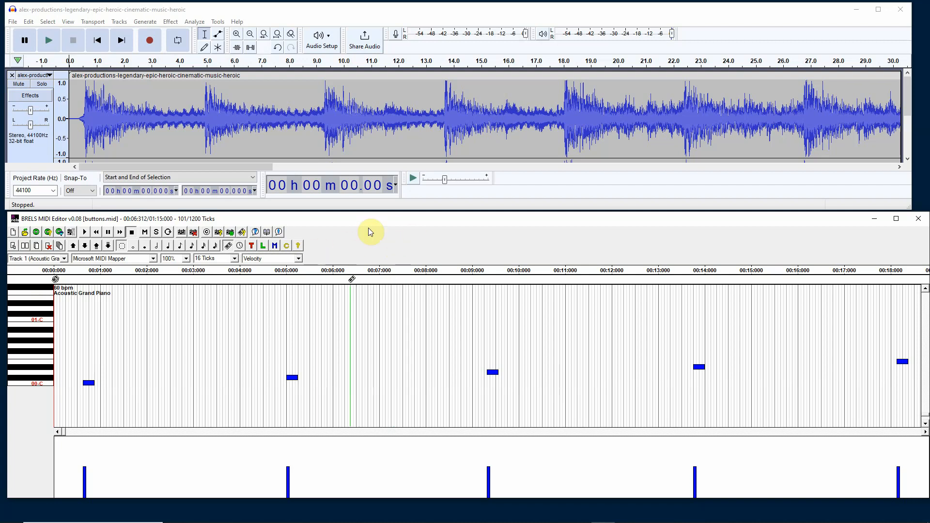
# Step: Set the MIDI editor's zoom level to 250% to enlarge the note grid
pyautogui.scroll(6, 336, 232)
pyautogui.scroll(-15, 336, 231)
pyautogui.scroll(1, 335, 232)
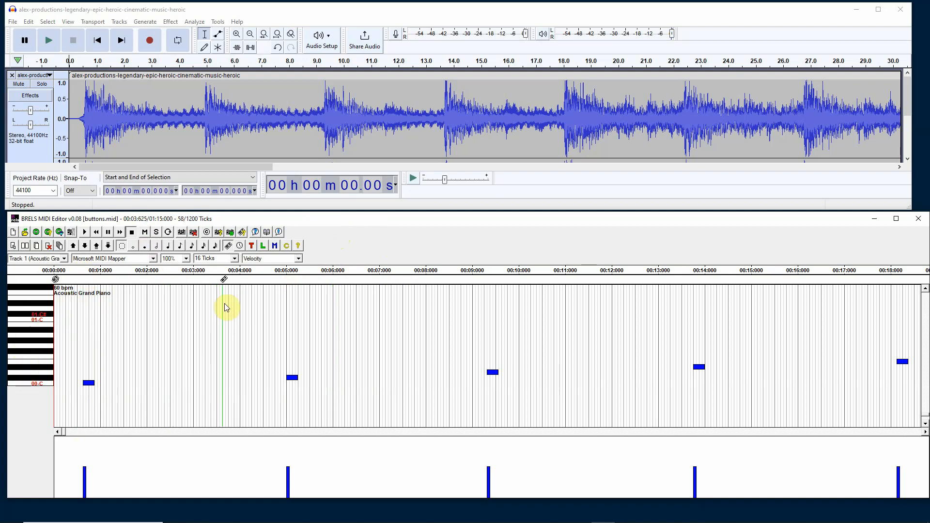
pyautogui.click(188, 260)
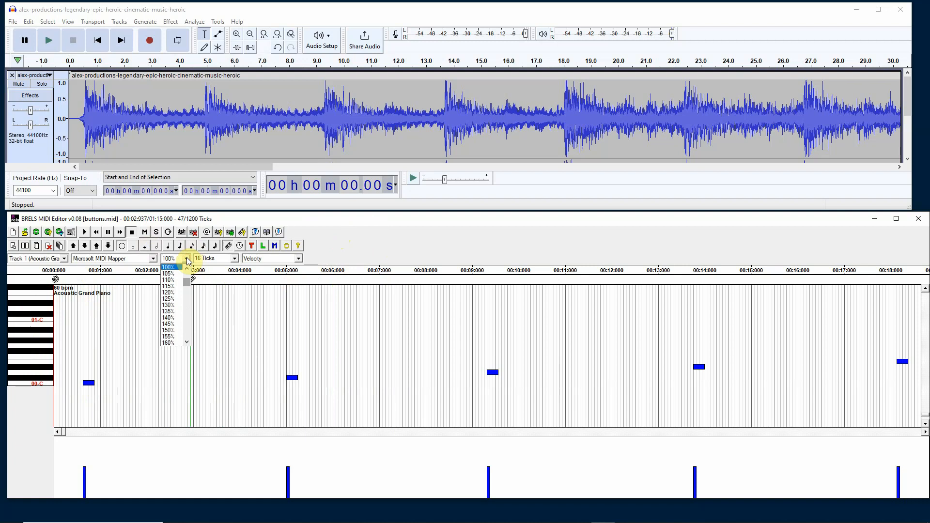
pyautogui.scroll(-5, 188, 320)
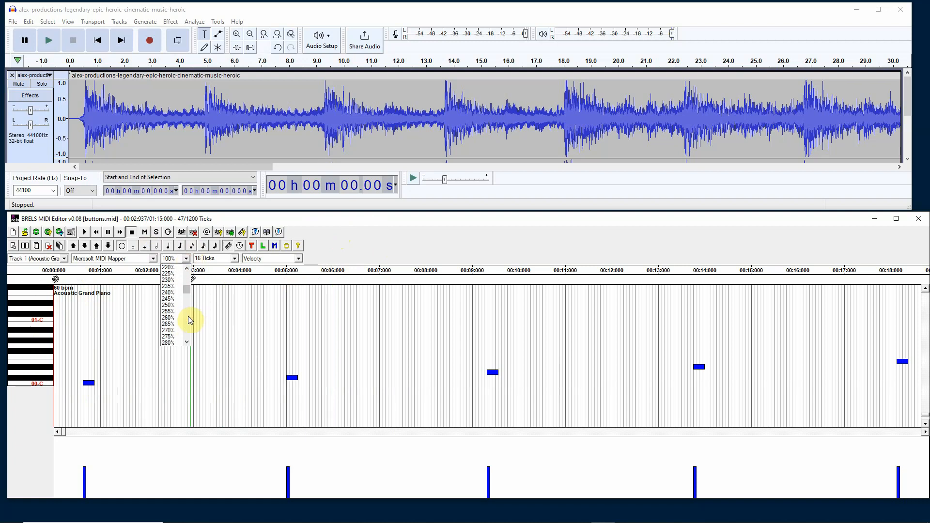
pyautogui.click(166, 307)
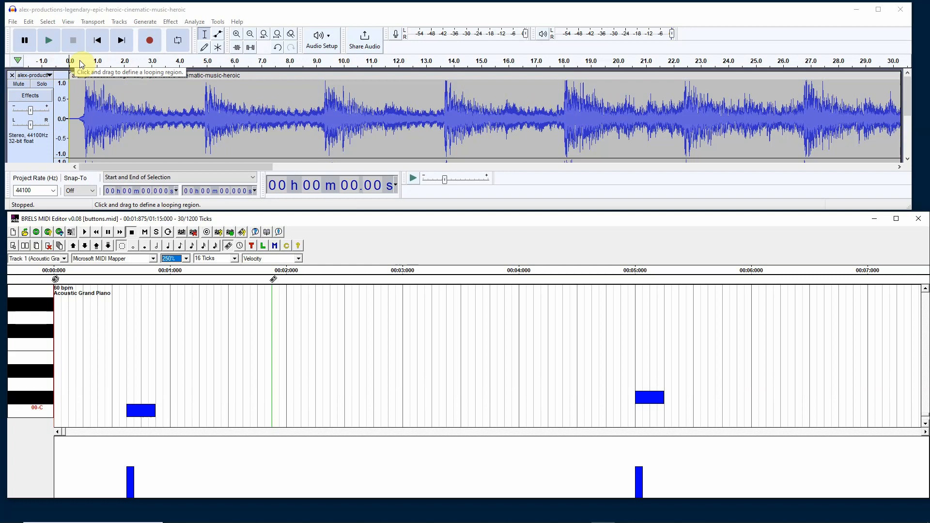
# Step: Switch to Audacity, play the music track from the start through its first few peaks, and stop playback
pyautogui.click(49, 42)
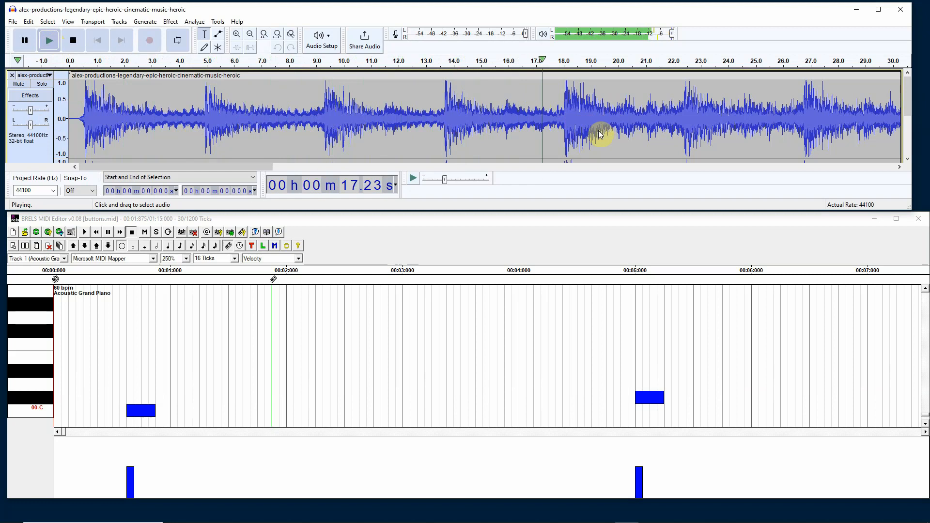
pyautogui.press('space')
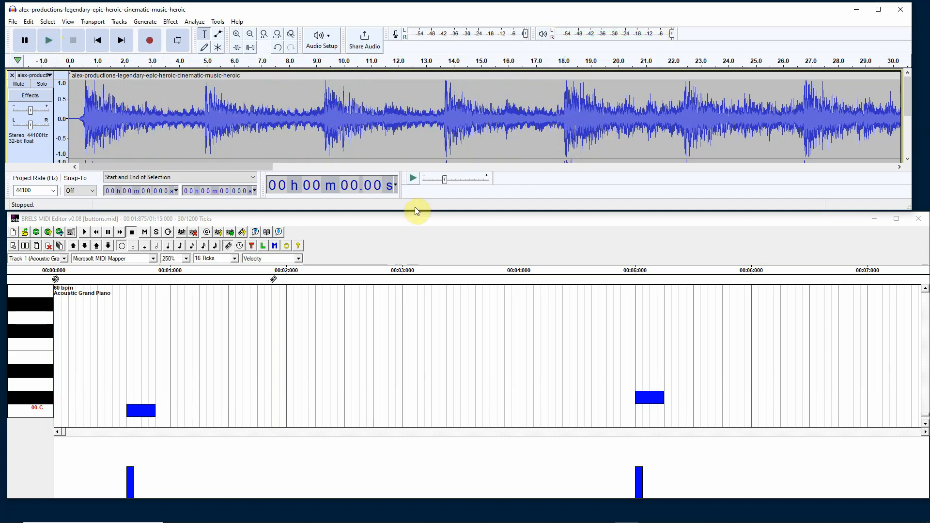
# Step: Set the audio position display to hh:mm:ss + hundredths and place the cursor on the first waveform peak, at about 0.62 s
pyautogui.click(395, 186)
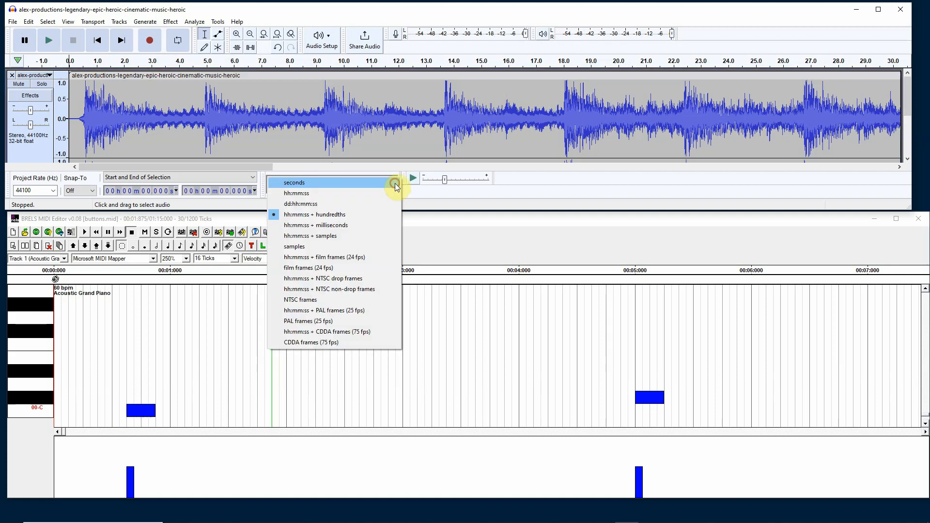
pyautogui.click(347, 215)
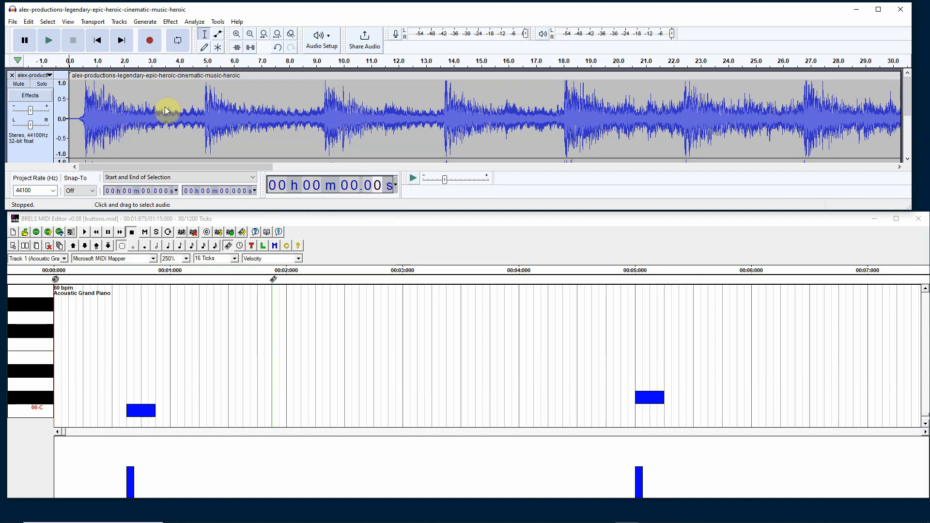
pyautogui.click(77, 105)
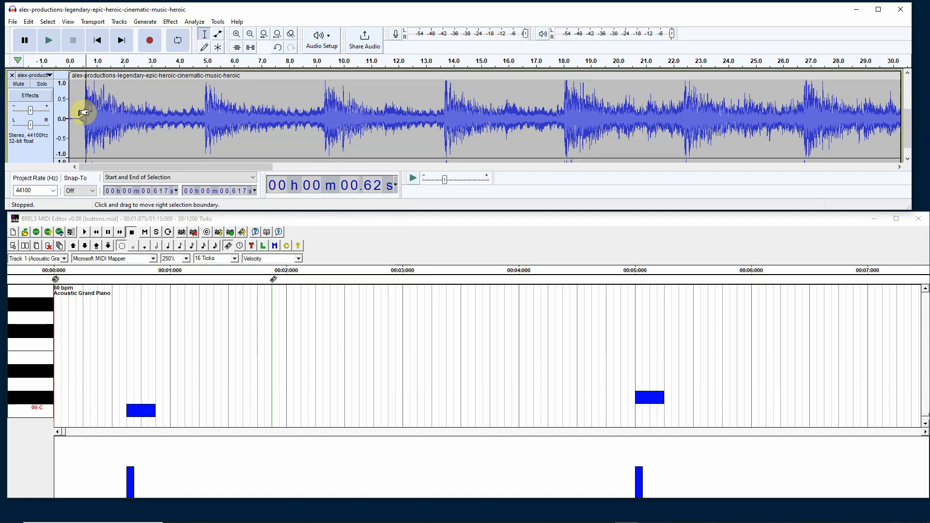
pyautogui.scroll(-3, 77, 111)
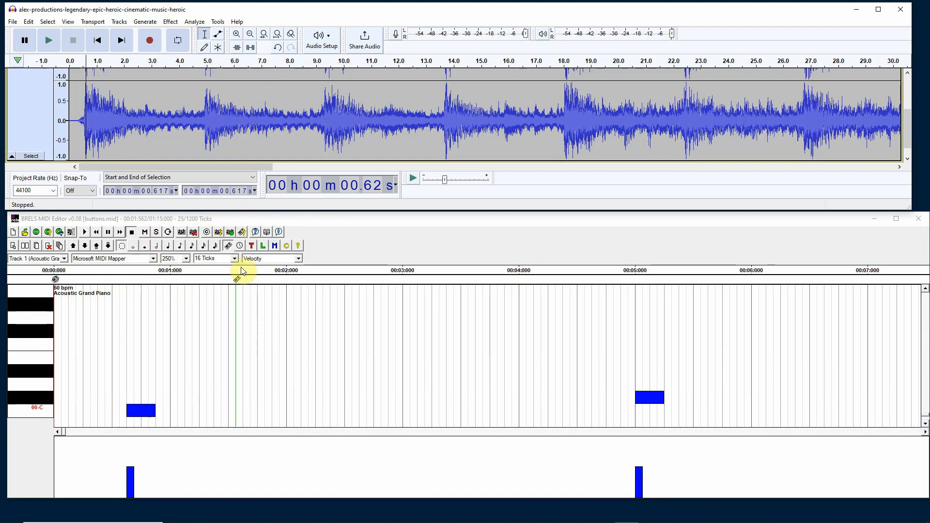
# Step: Switch to BRELS MIDI Editor and set the tempo at the start of the track to 60 beats per minute
pyautogui.click(239, 246)
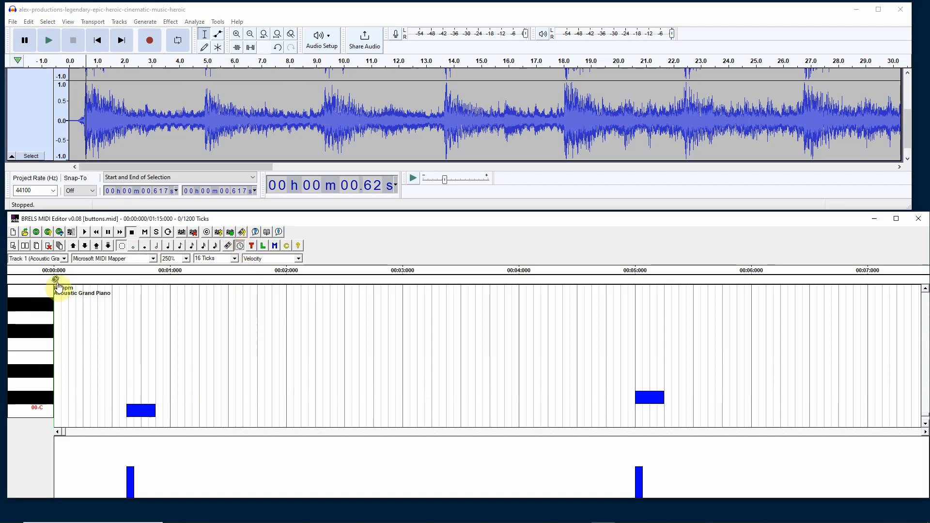
pyautogui.click(55, 280)
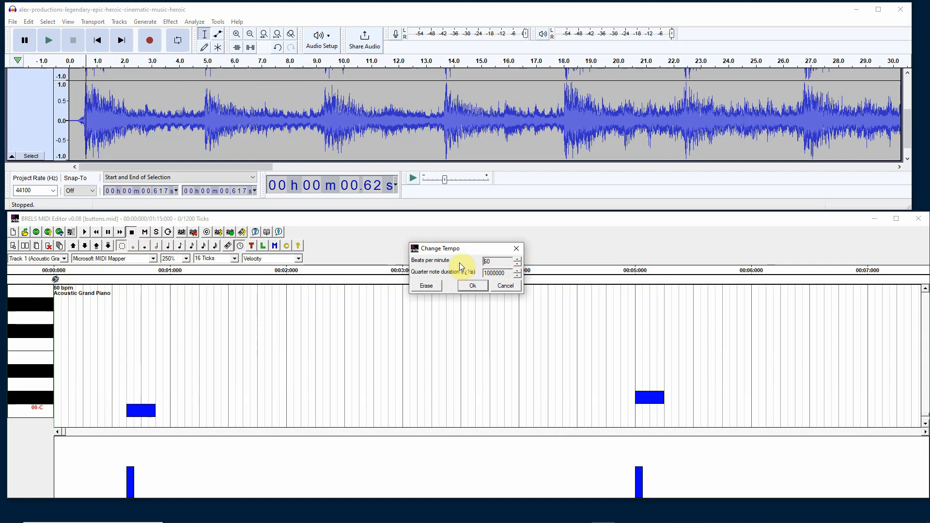
pyautogui.click(472, 292)
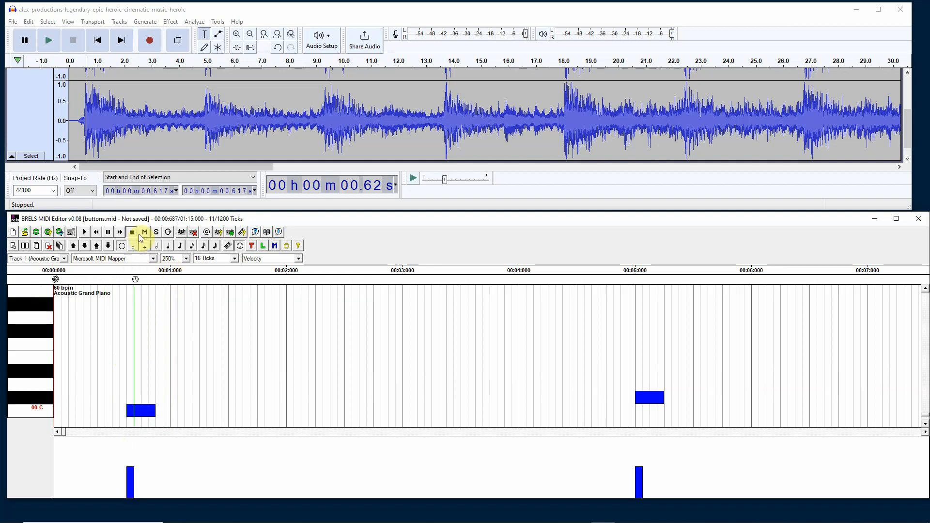
# Step: Insert a quarter-second note on the 00-F# row at 1.5 seconds
pyautogui.click(182, 247)
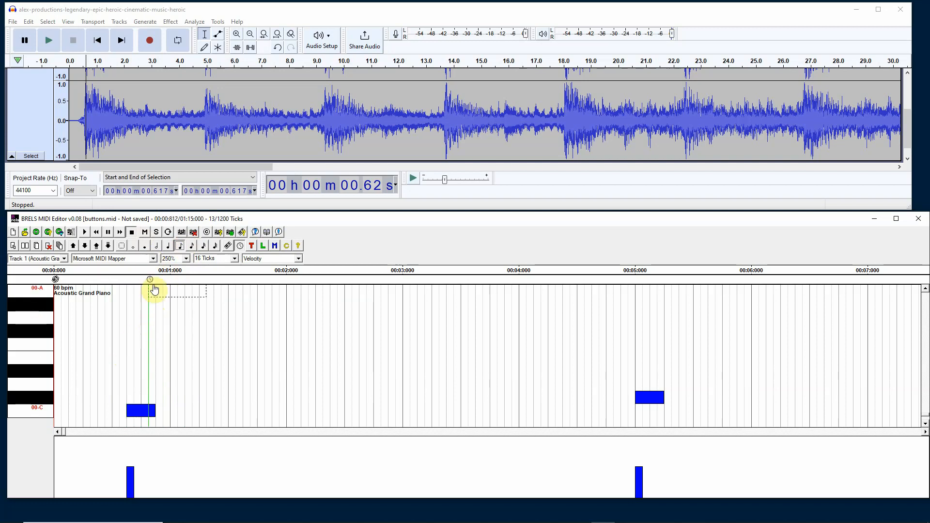
pyautogui.click(192, 247)
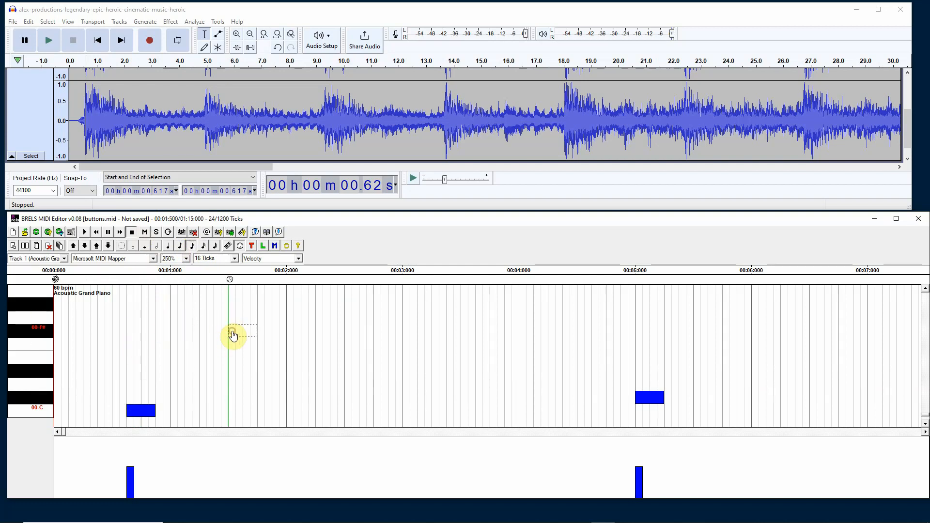
pyautogui.click(233, 334)
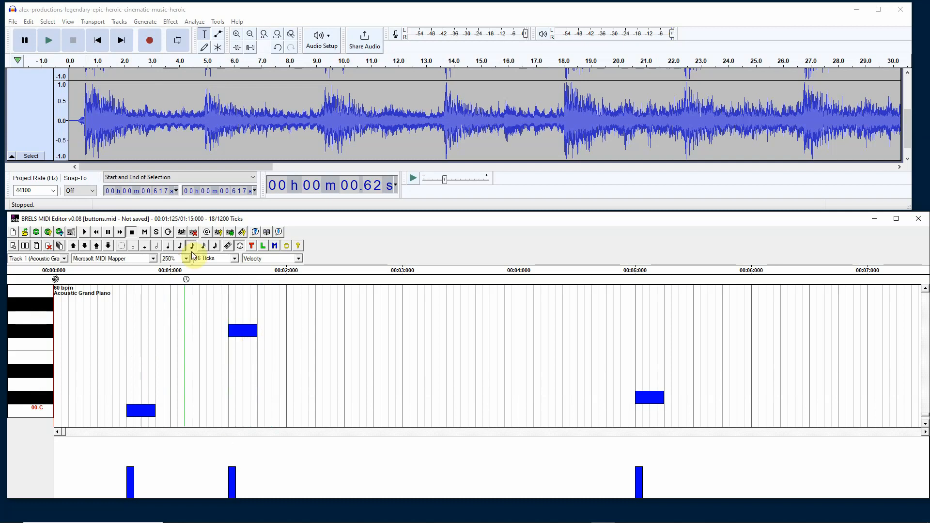
# Step: Try adding an overlapping note on the 00-F# row, and delete both test notes with the selection tool
pyautogui.click(238, 330)
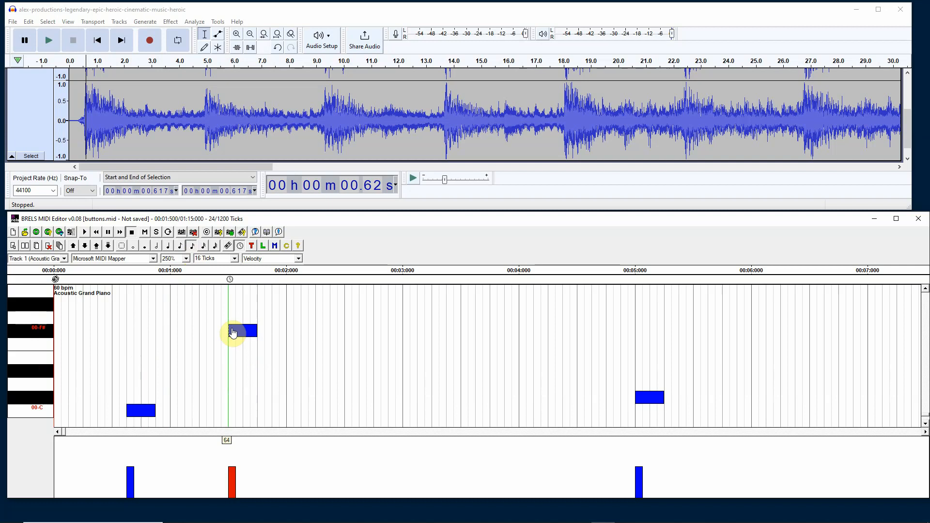
pyautogui.click(234, 334)
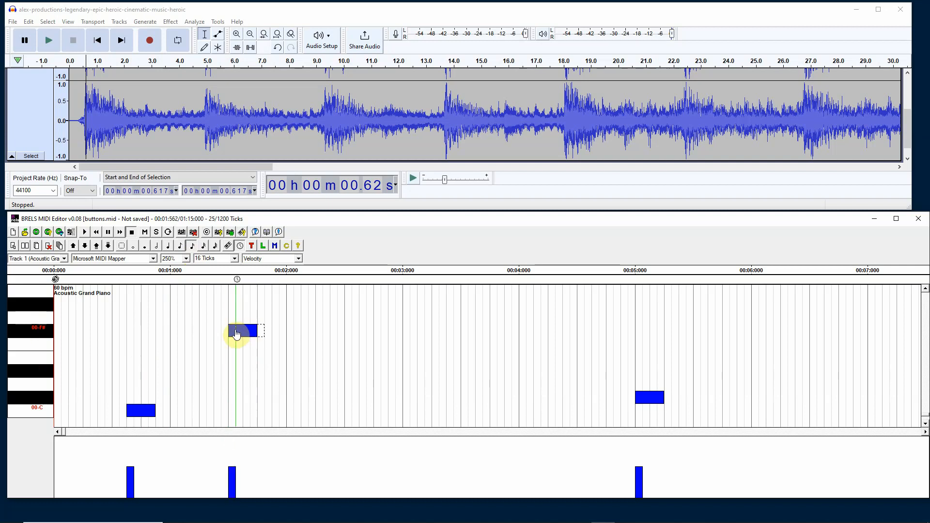
pyautogui.click(237, 333)
pyautogui.moveTo(240, 335)
pyautogui.mouseDown()
pyautogui.moveTo(153, 278)
pyautogui.moveTo(137, 238)
pyautogui.moveTo(118, 254)
pyautogui.mouseUp()
pyautogui.click(237, 329)
pyautogui.click(246, 336)
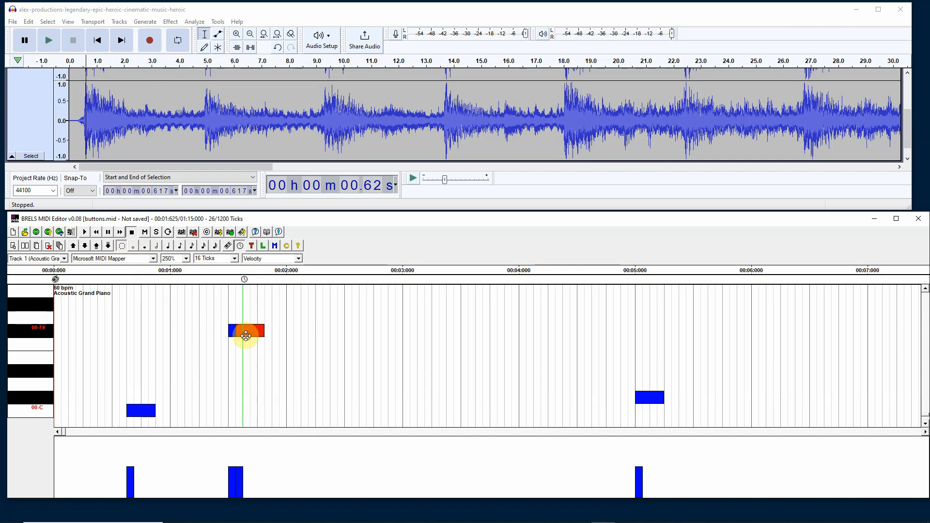
pyautogui.press('Delete')
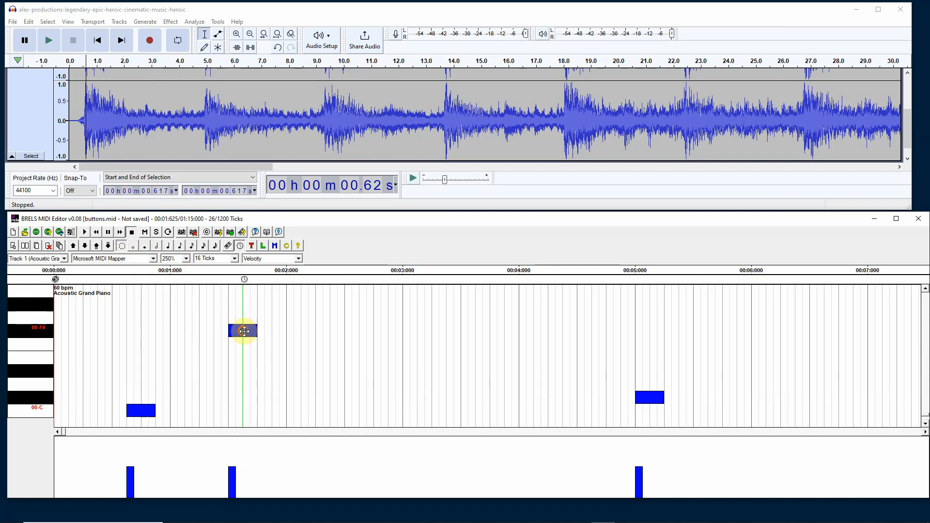
pyautogui.click(244, 332)
pyautogui.press('Delete')
# Step: Select the first note on the 00-C row
pyautogui.moveTo(237, 364)
pyautogui.mouseDown()
pyautogui.moveTo(181, 328)
pyautogui.moveTo(144, 410)
pyautogui.moveTo(200, 267)
pyautogui.moveTo(139, 402)
pyautogui.moveTo(149, 317)
pyautogui.moveTo(116, 245)
pyautogui.moveTo(140, 409)
pyautogui.mouseUp()
pyautogui.click(570, 450)
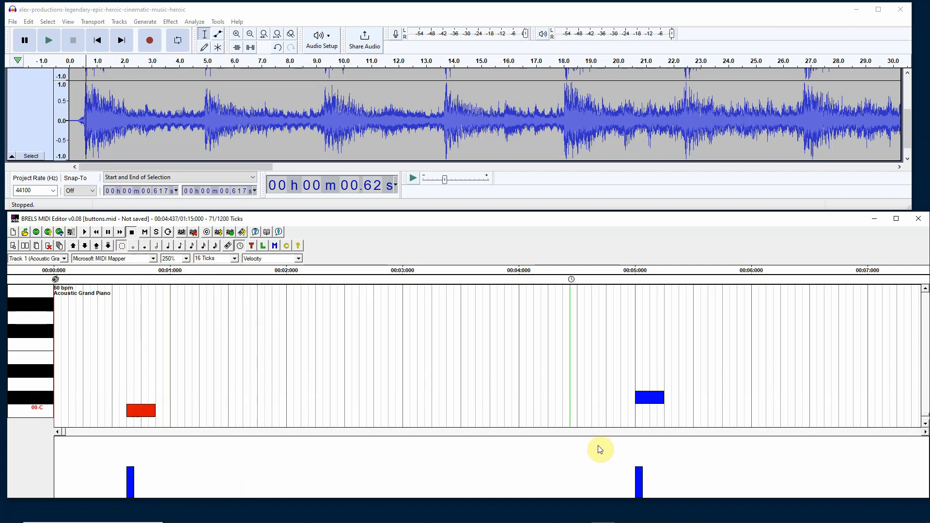
pyautogui.click(208, 320)
pyautogui.moveTo(208, 319); pyautogui.dragTo(62, 291)
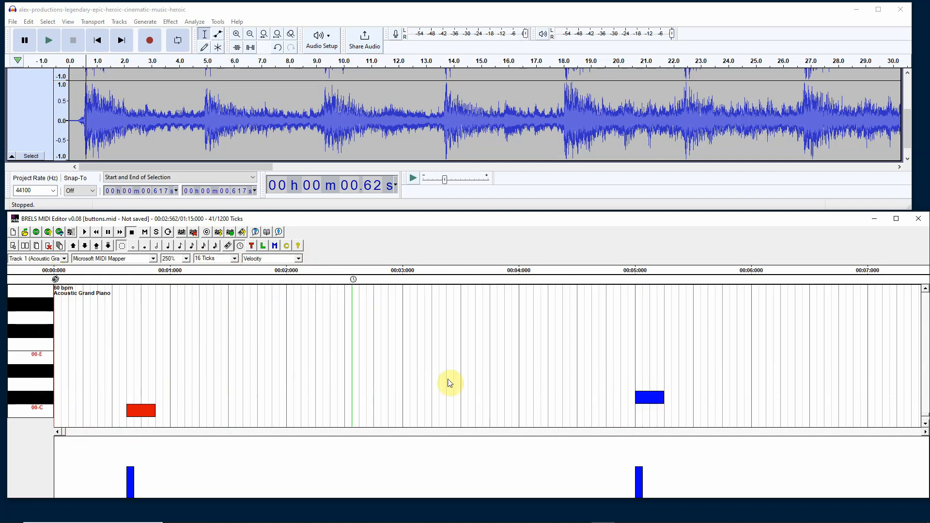
# Step: Place the Audacity cursor on the second waveform peak, at about 4.99 s, and compare it with the second MIDI note's position
pyautogui.click(207, 118)
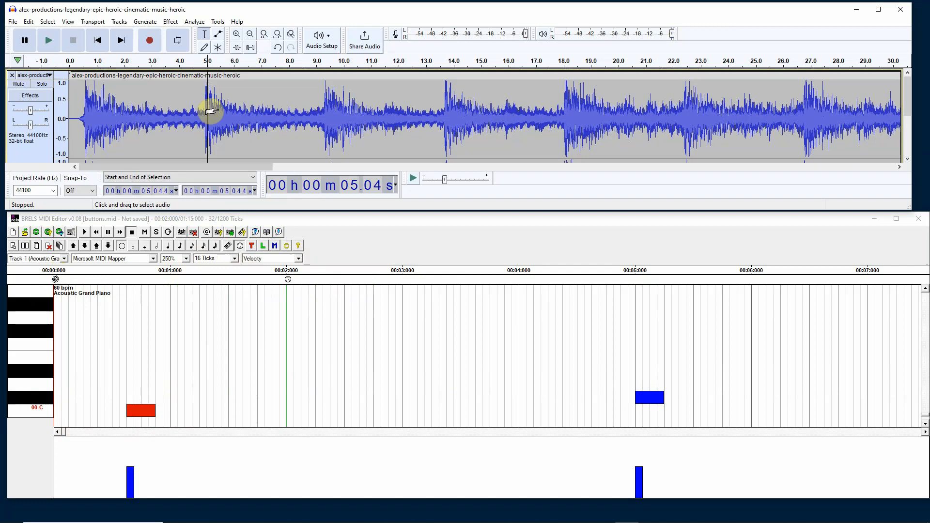
pyautogui.click(206, 114)
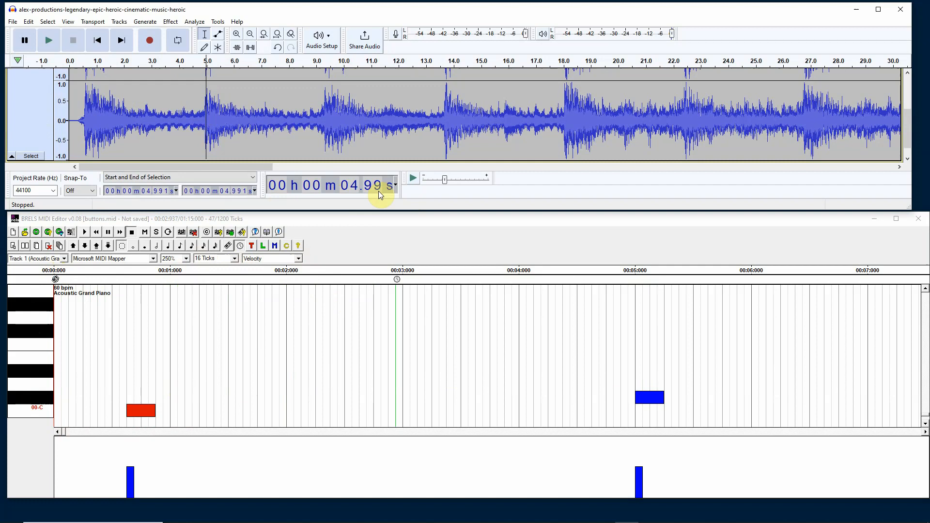
pyautogui.click(925, 432)
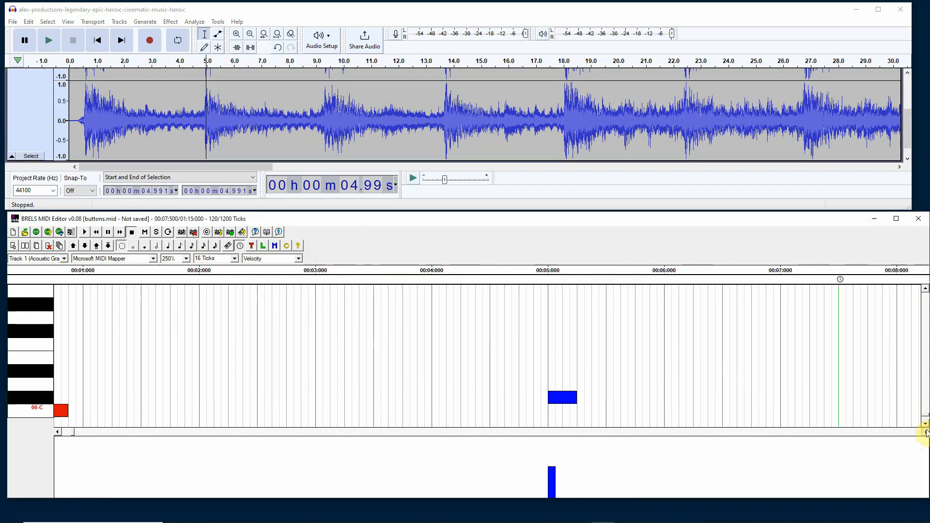
pyautogui.click(925, 431)
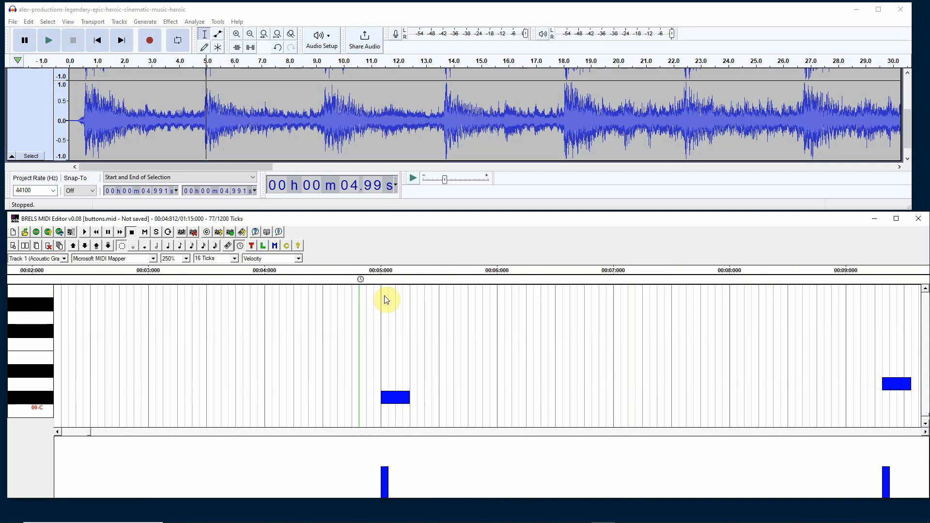
pyautogui.click(382, 270)
pyautogui.click(388, 274)
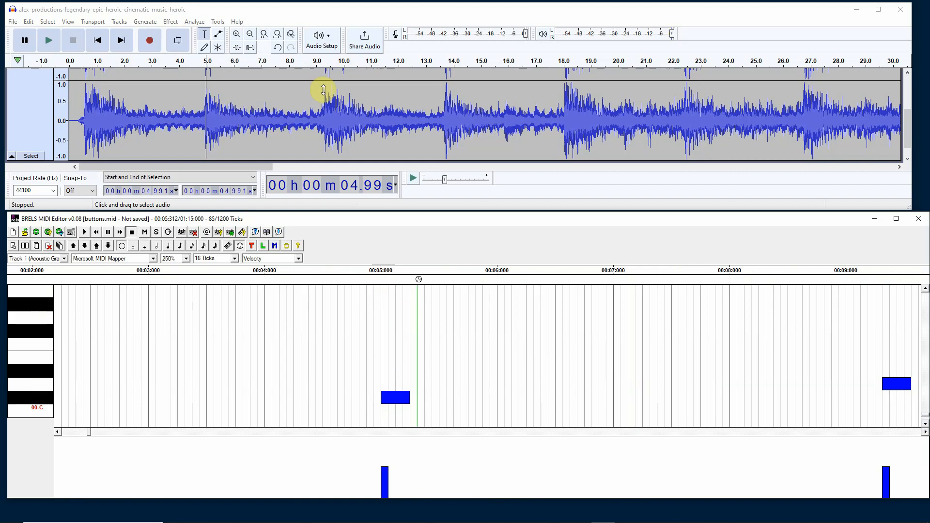
# Step: Place the Audacity cursor on the third waveform peak, at about 9.38 s, and compare it with the third MIDI note's position
pyautogui.click(326, 113)
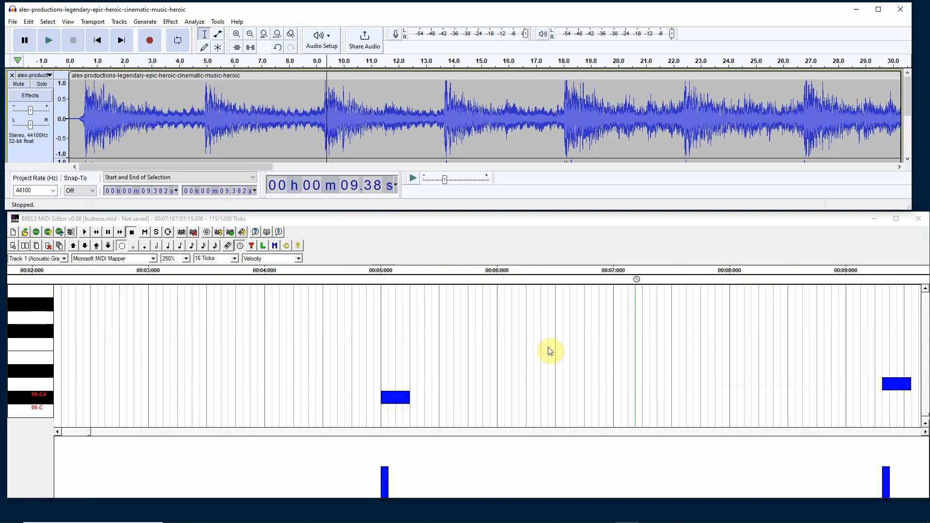
pyautogui.click(925, 432)
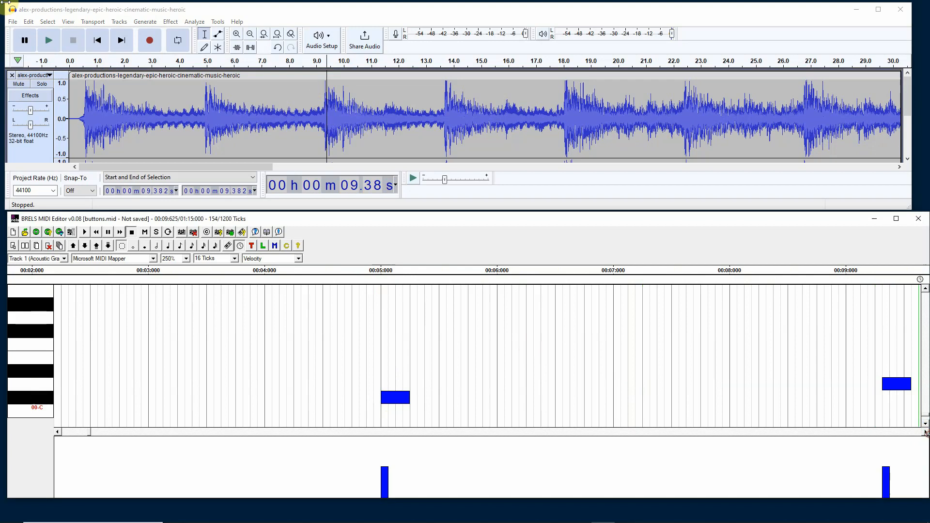
pyautogui.moveTo(925, 433); pyautogui.dragTo(926, 430)
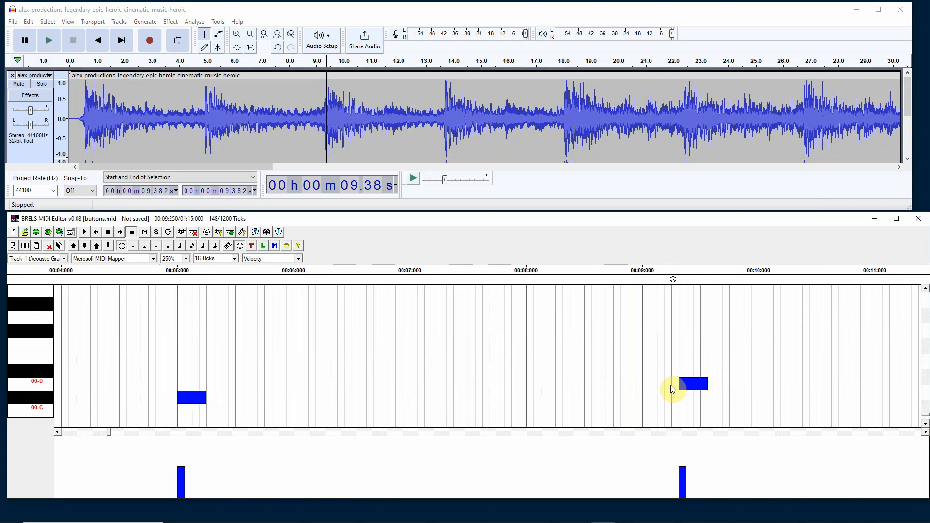
pyautogui.click(693, 384)
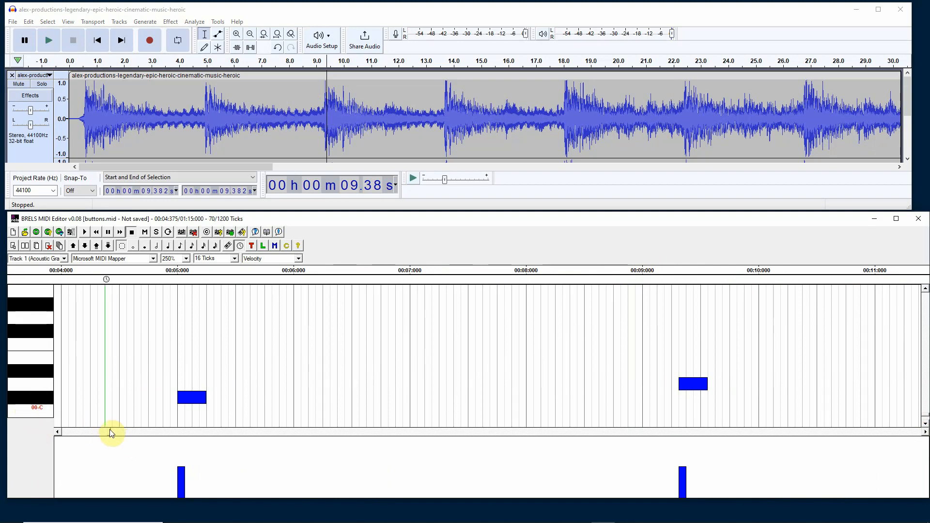
# Step: Return to the start of the track in BRELS MIDI Editor and save buttons.mid
pyautogui.moveTo(111, 433); pyautogui.dragTo(62, 435)
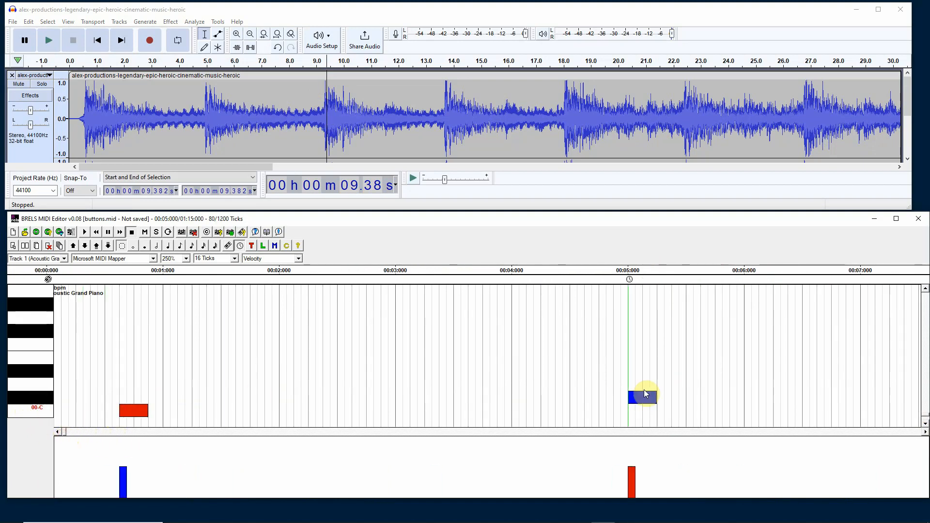
pyautogui.moveTo(61, 431)
pyautogui.mouseDown()
pyautogui.moveTo(392, 428)
pyautogui.moveTo(664, 441)
pyautogui.moveTo(61, 435)
pyautogui.mouseUp()
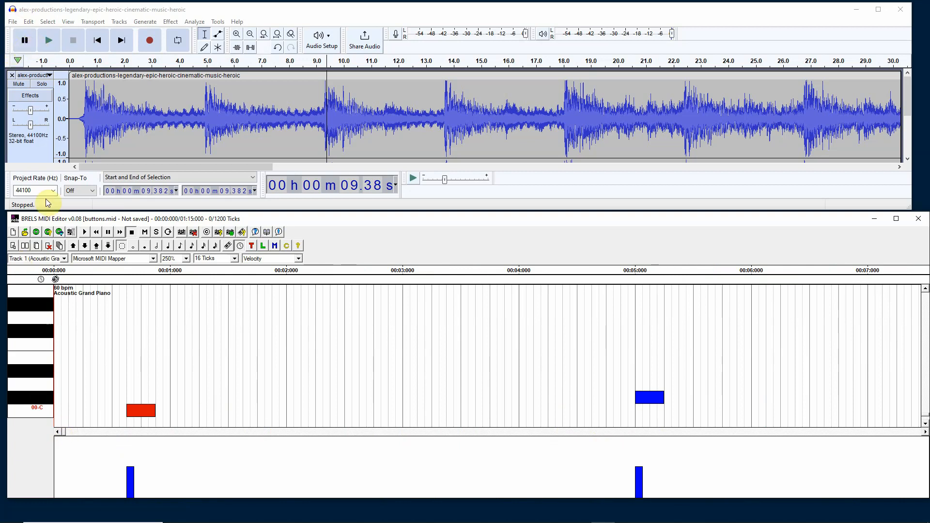
pyautogui.click(37, 234)
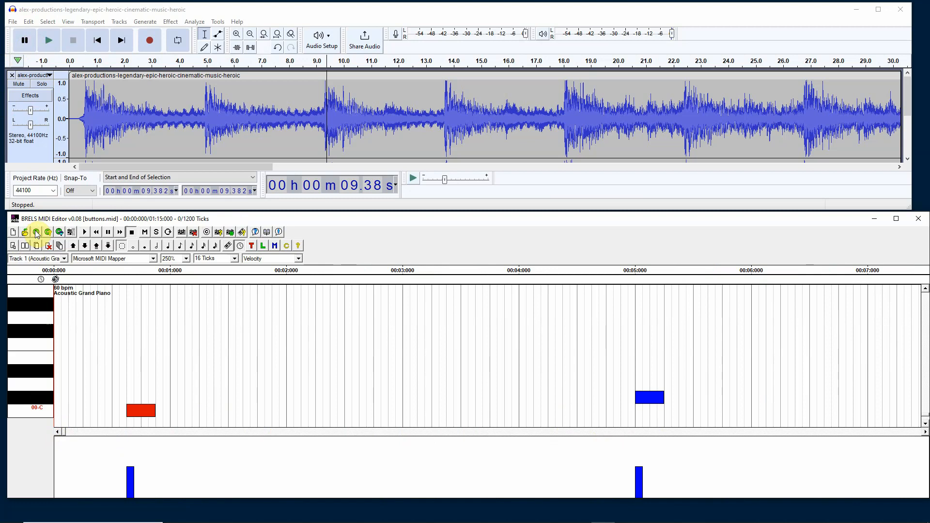
# Step: Launch midiedit.exe from the innermost BRELS MIDI Editor v0.08 folder
pyautogui.click(273, 280)
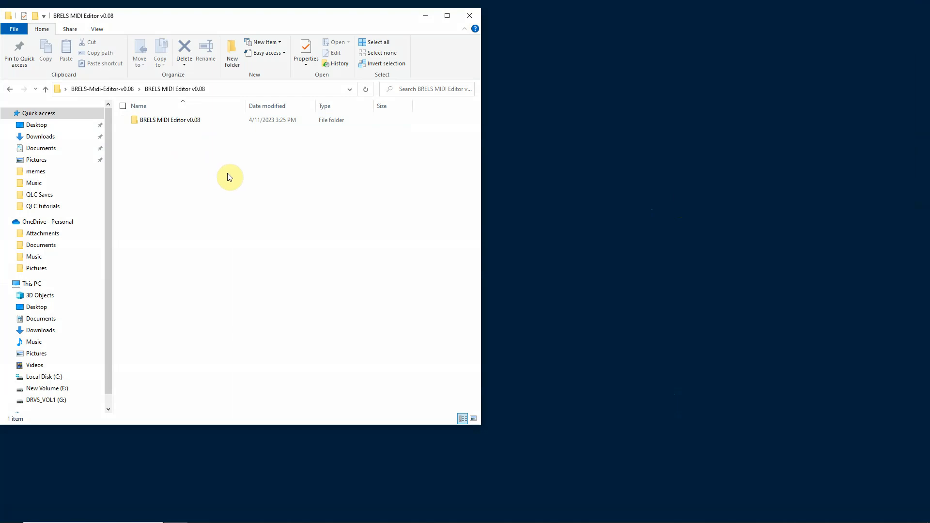
pyautogui.doubleClick(179, 121)
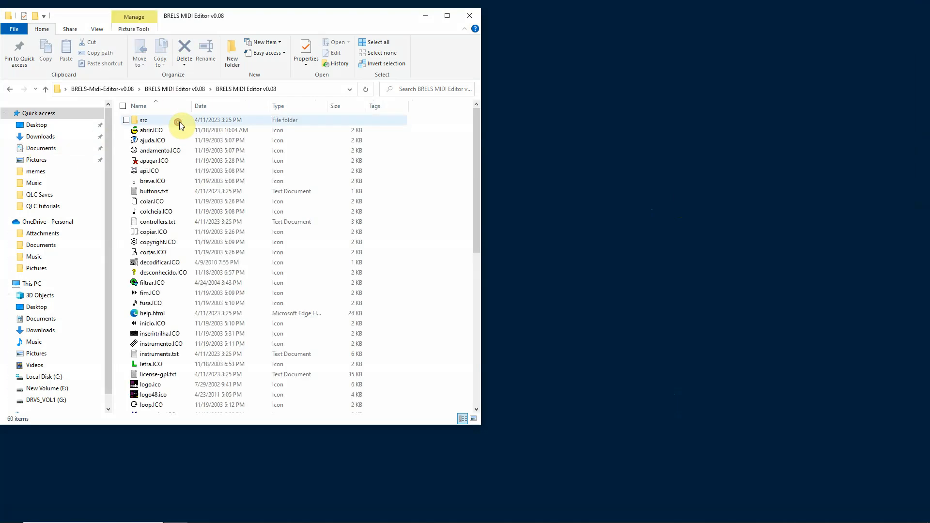
pyautogui.scroll(-1, 219, 204)
pyautogui.scroll(-3, 219, 204)
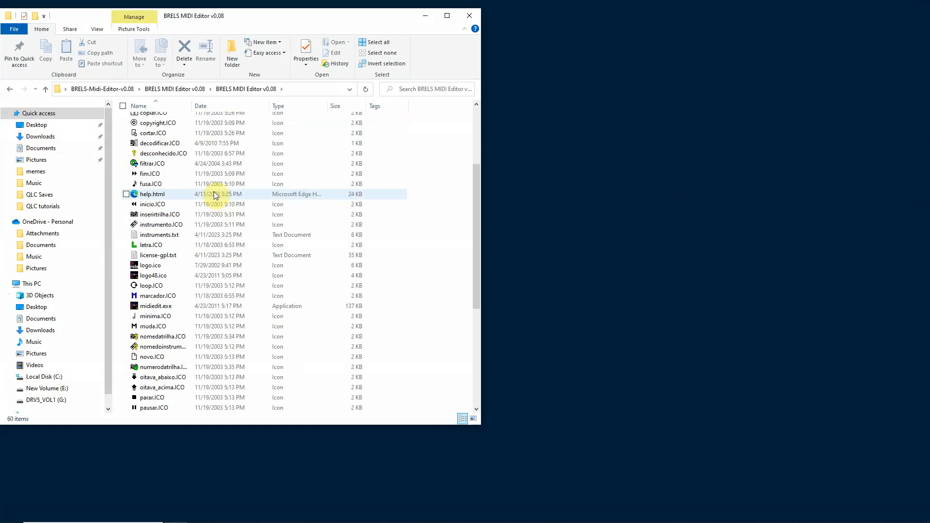
pyautogui.doubleClick(162, 308)
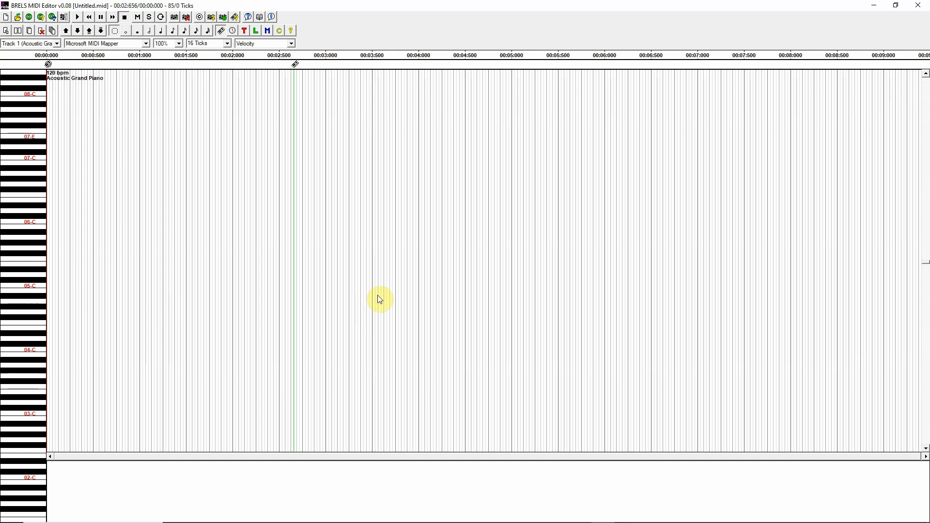
# Step: Reduce the BRELS MIDI Editor window from full screen and move it to the lower half of the desktop
pyautogui.click(269, 196)
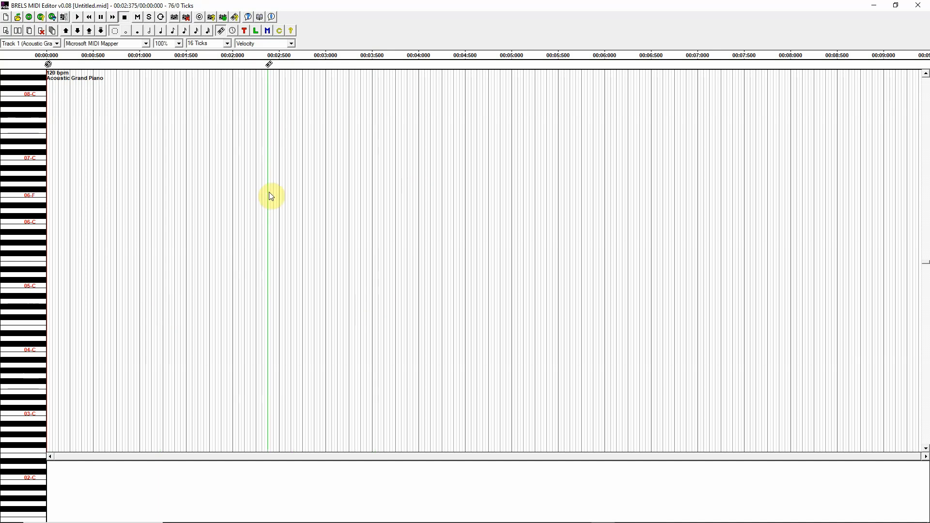
pyautogui.moveTo(270, 195)
pyautogui.mouseDown()
pyautogui.moveTo(436, 10)
pyautogui.moveTo(741, 53)
pyautogui.mouseUp()
pyautogui.click(896, 5)
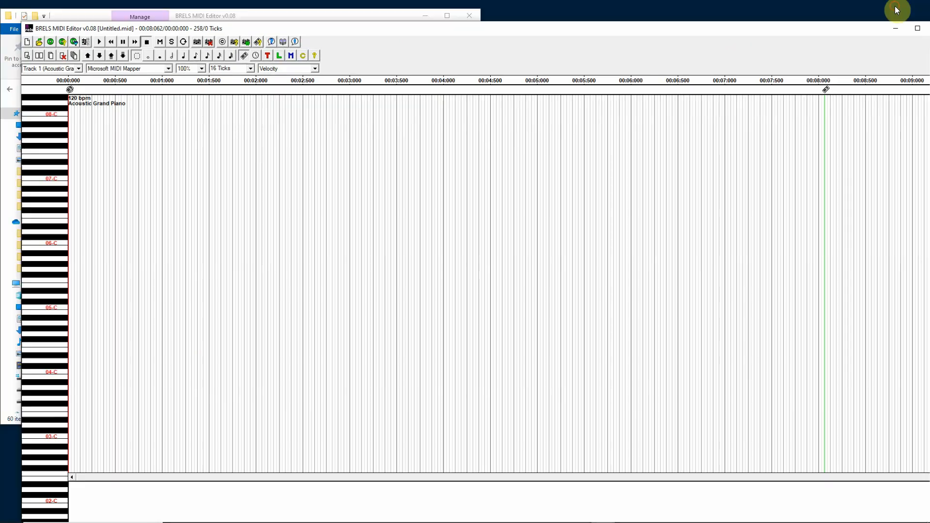
pyautogui.moveTo(528, 28); pyautogui.dragTo(391, 242)
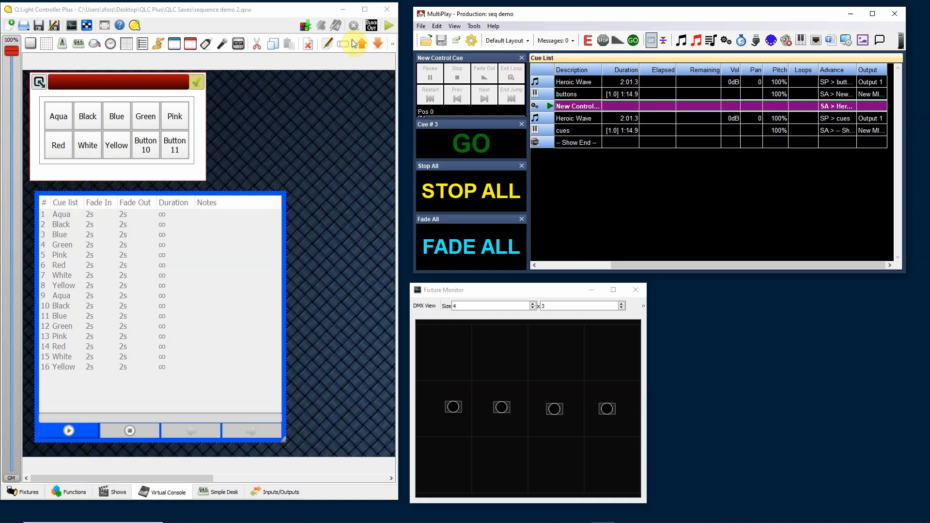
# Step: In Q Light Controller Plus, maximize the window and review the universe mappings, the Main Cues chaser and the virtual console
pyautogui.click(364, 9)
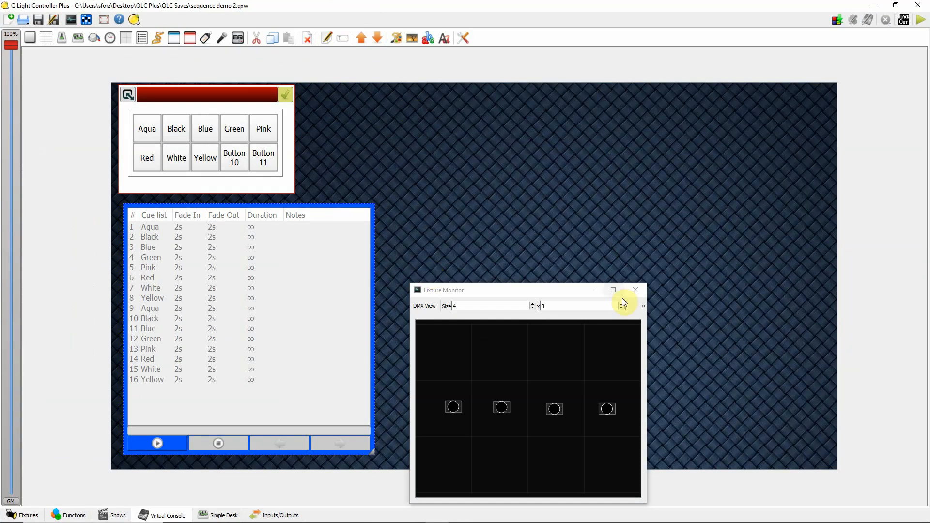
pyautogui.click(271, 514)
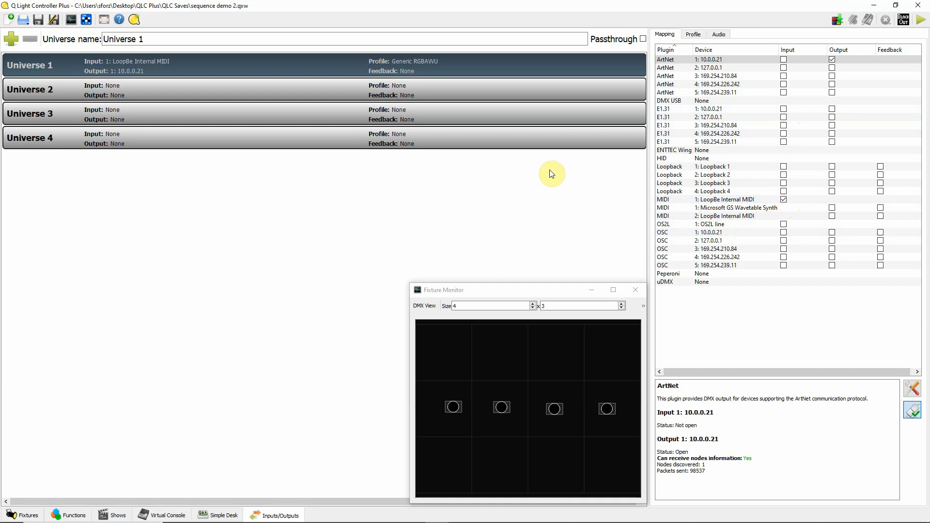
pyautogui.moveTo(159, 521)
pyautogui.click(67, 515)
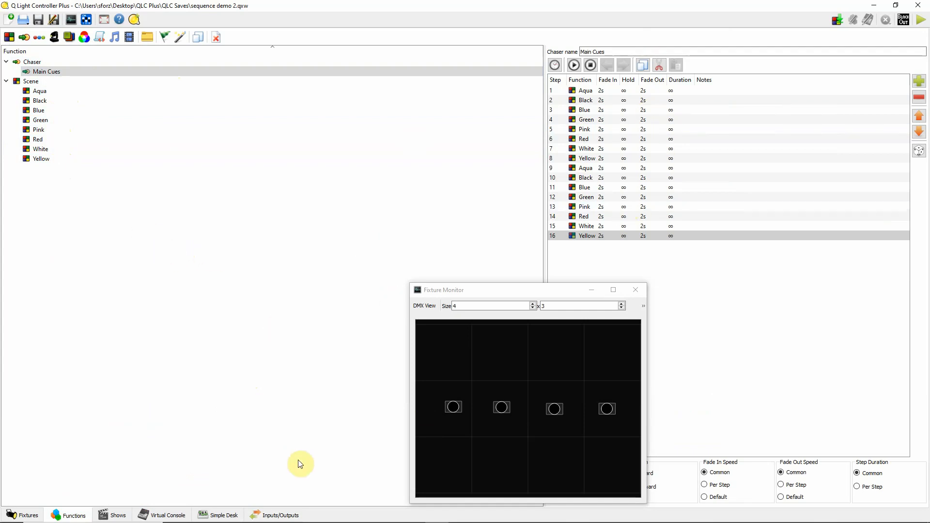
pyautogui.click(169, 514)
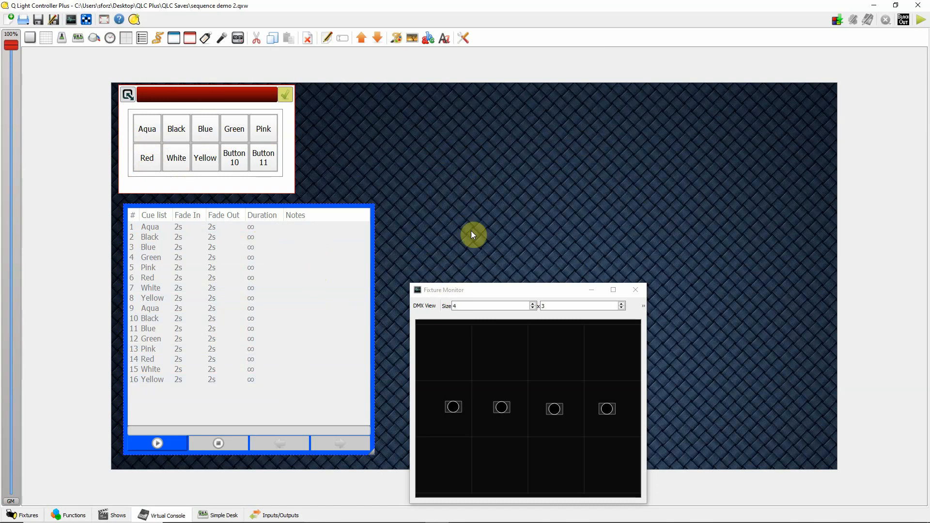
# Step: Open the Generic RGBAWU input profile for editing and show its channel list
pyautogui.click(274, 515)
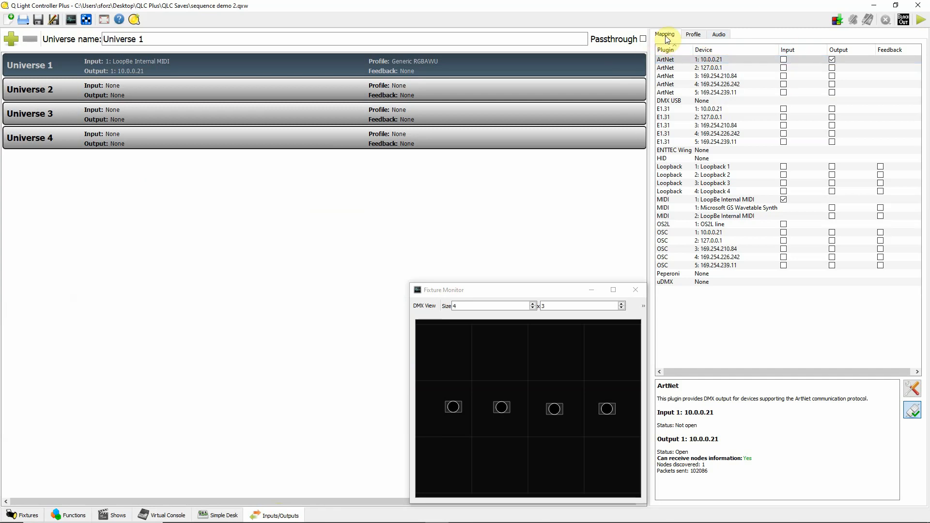
pyautogui.click(694, 35)
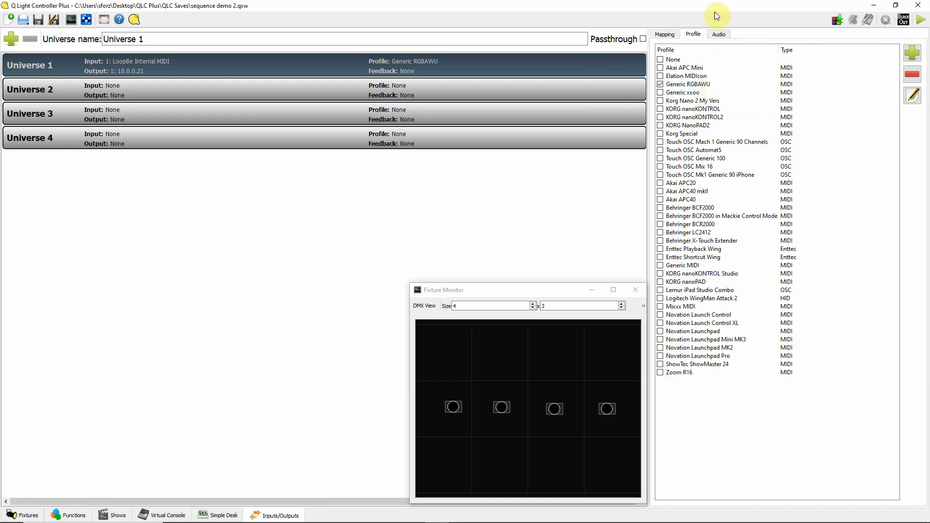
pyautogui.click(716, 85)
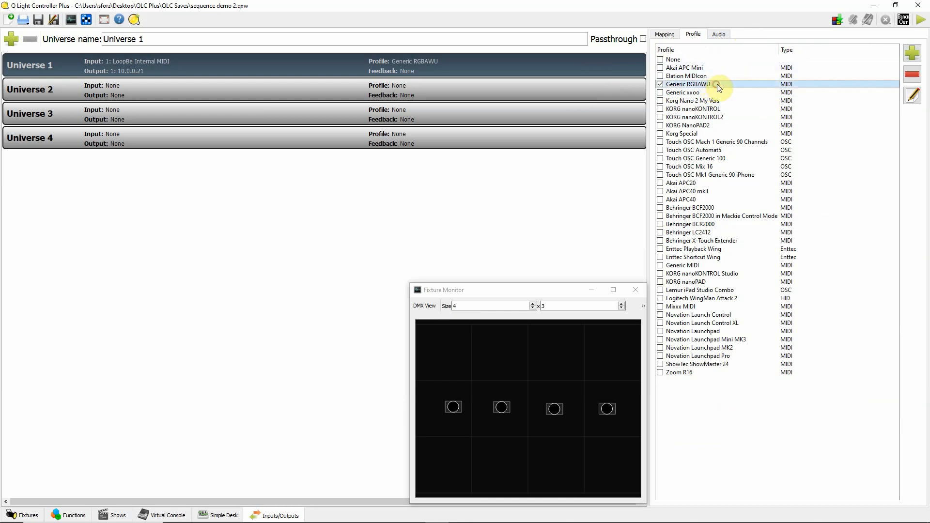
pyautogui.click(913, 96)
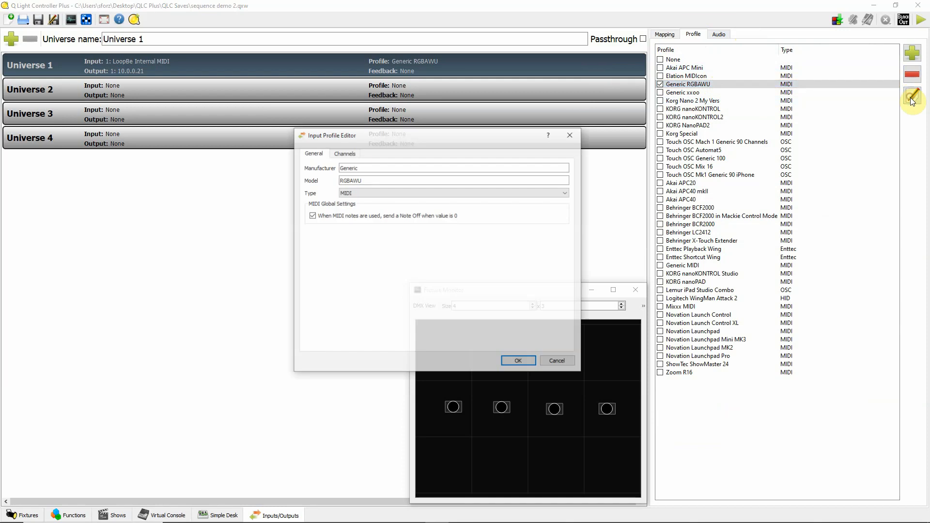
pyautogui.click(369, 180)
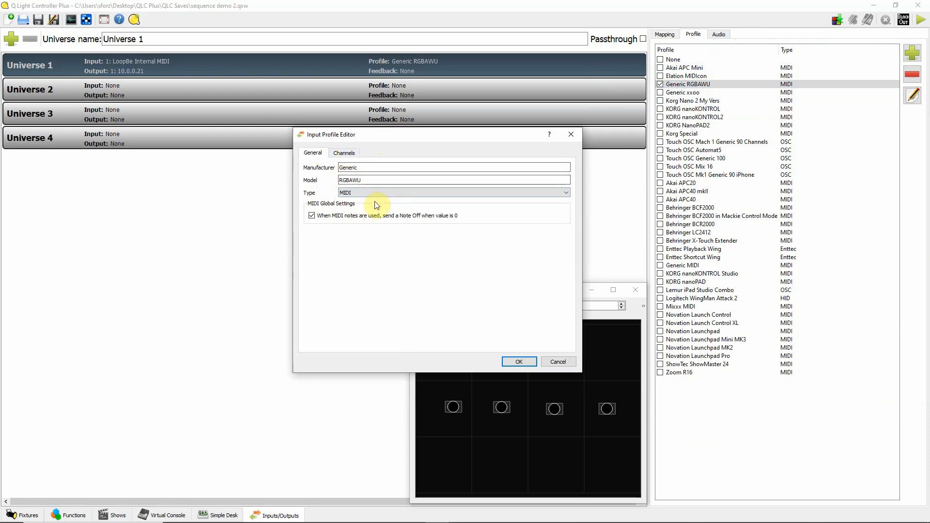
pyautogui.click(345, 153)
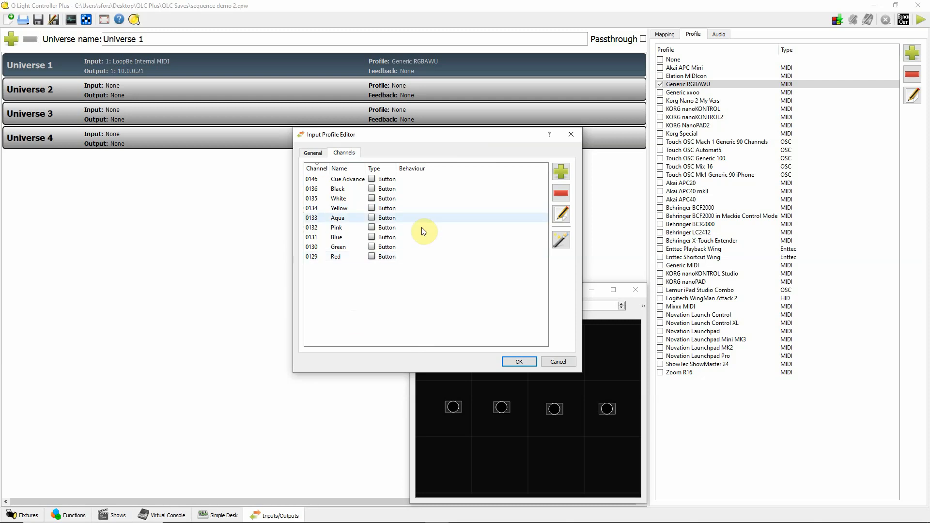
# Step: Examine the MIDI message and parameter settings of the profile's Red and Green channels
pyautogui.doubleClick(353, 256)
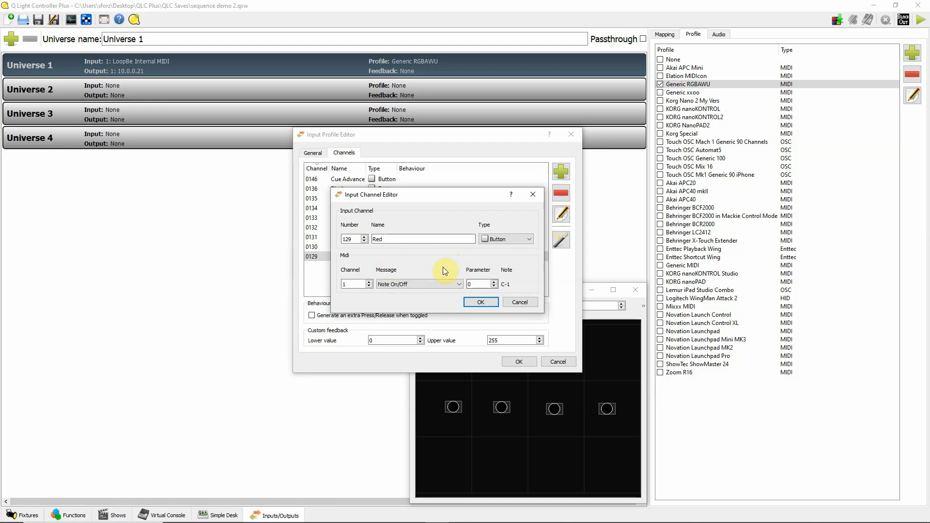
pyautogui.click(480, 301)
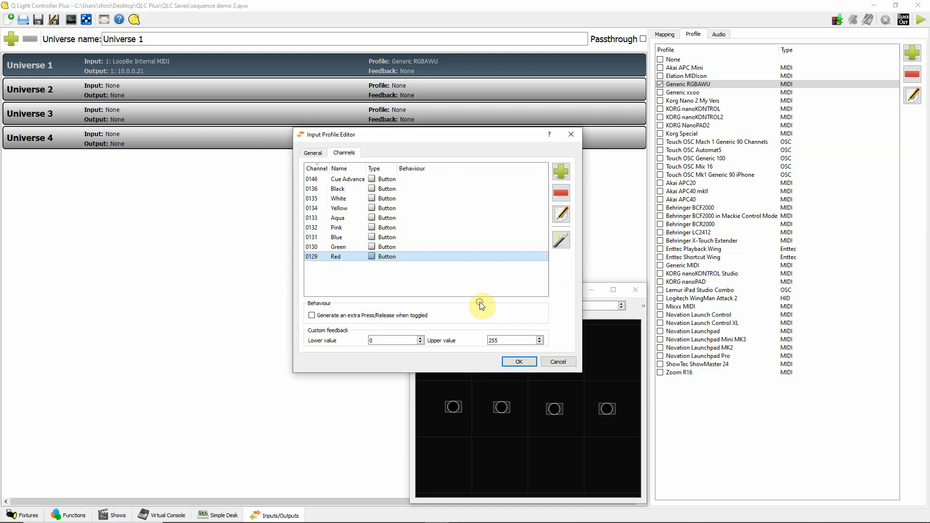
pyautogui.doubleClick(353, 248)
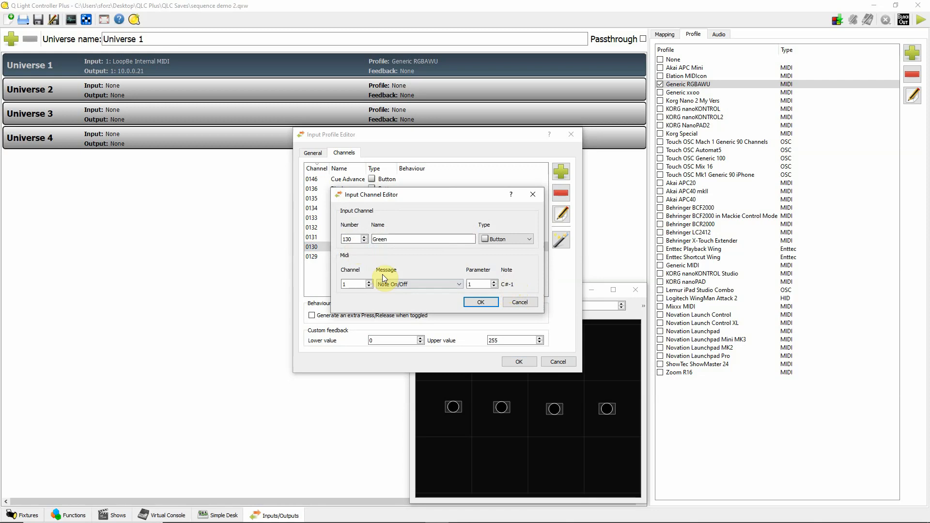
pyautogui.click(482, 302)
pyautogui.click(379, 277)
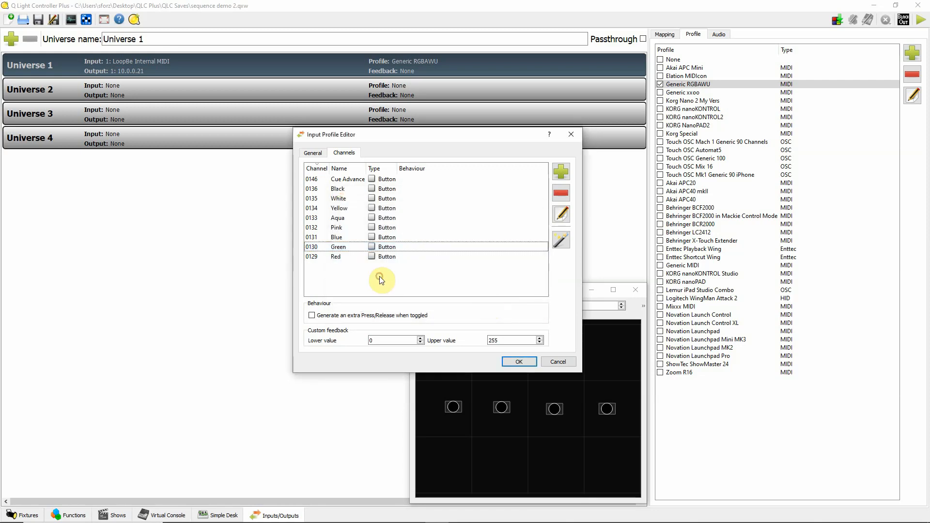
# Step: Add a button channel to the profile using the Note On/Off message with parameter 19
pyautogui.click(563, 172)
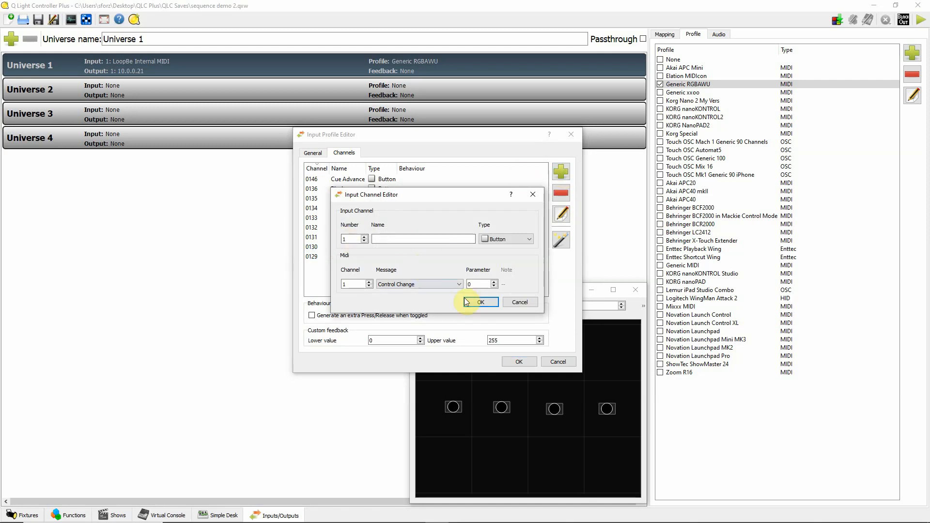
pyautogui.click(457, 286)
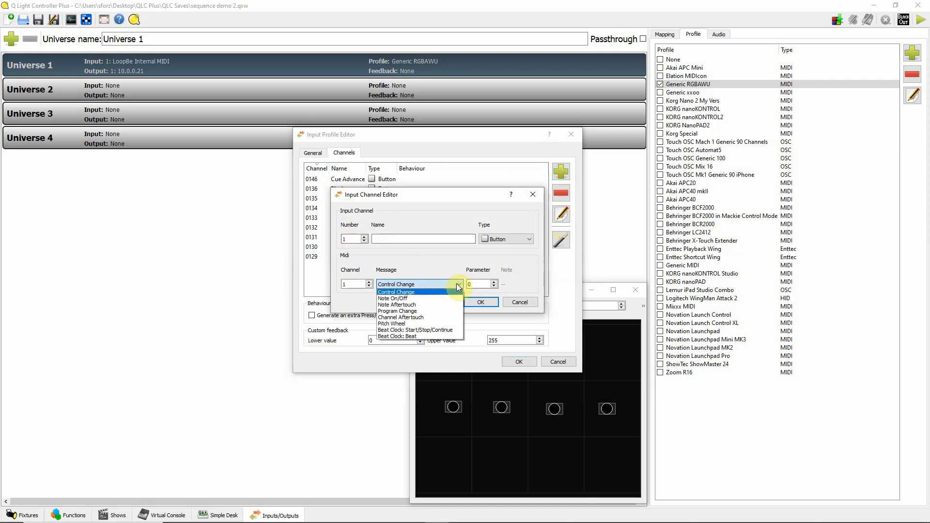
pyautogui.click(430, 298)
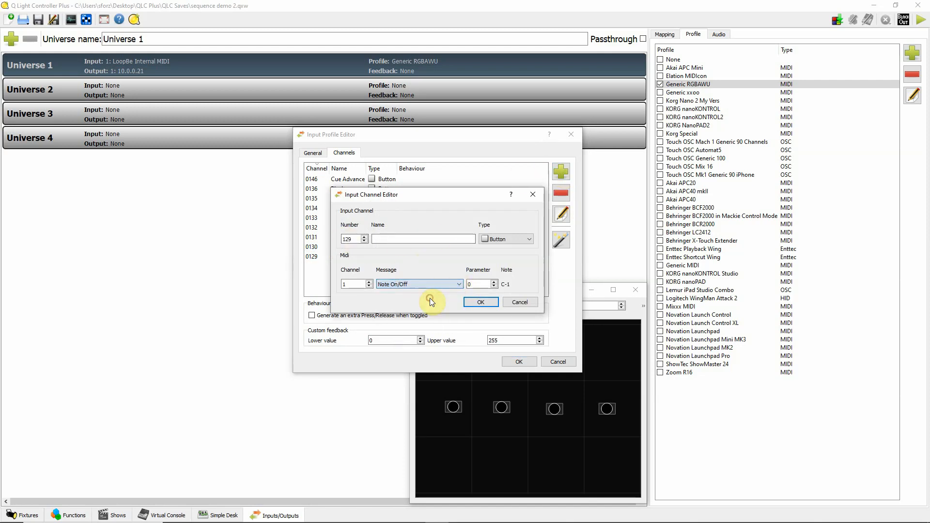
pyautogui.click(494, 282)
pyautogui.click(495, 282)
pyautogui.click(495, 282)
pyautogui.click(495, 282)
pyautogui.click(495, 282)
pyautogui.click(494, 282)
pyautogui.doubleClick(494, 282)
pyautogui.doubleClick(495, 282)
pyautogui.doubleClick(495, 282)
pyautogui.click(495, 282)
pyautogui.doubleClick(495, 282)
pyautogui.click(494, 282)
pyautogui.click(495, 282)
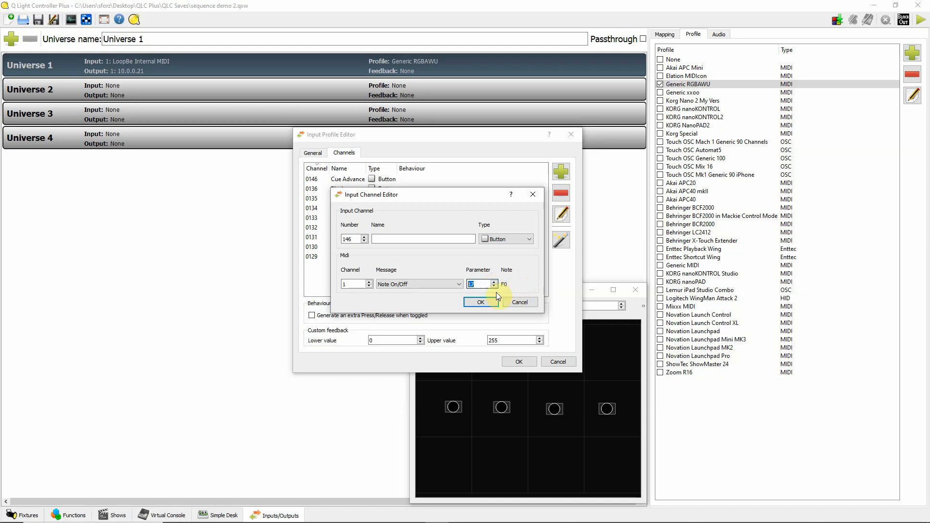
pyautogui.click(495, 282)
pyautogui.click(494, 282)
pyautogui.click(352, 240)
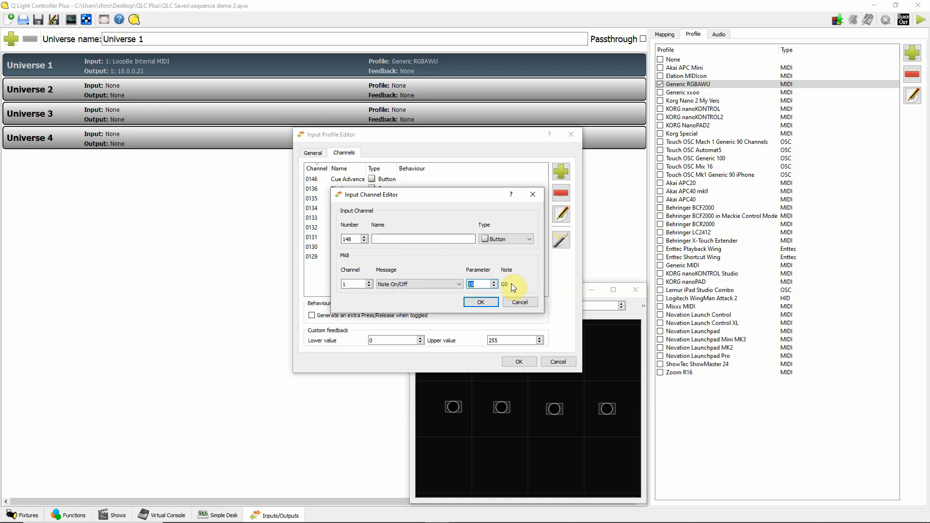
pyautogui.click(481, 301)
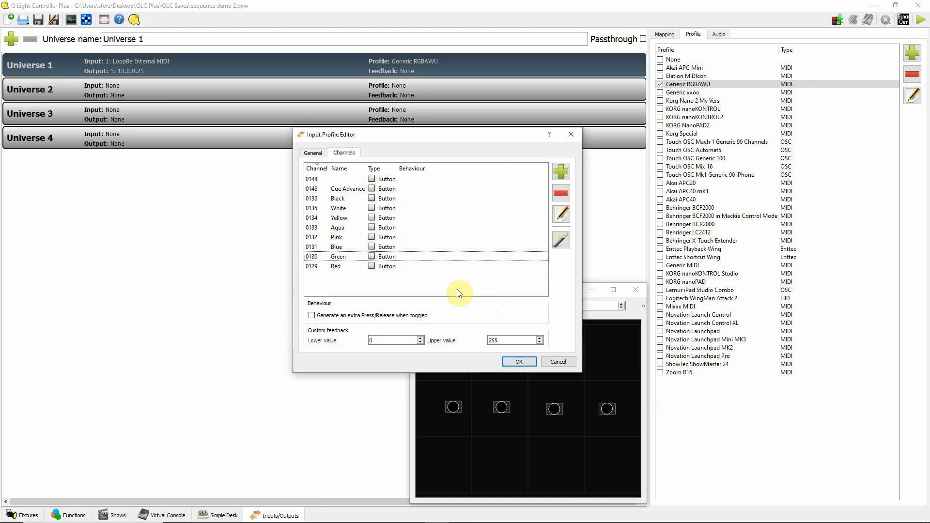
# Step: Name the new channel 148 "Example" and accept the input profile changes
pyautogui.doubleClick(356, 179)
pyautogui.click(382, 239)
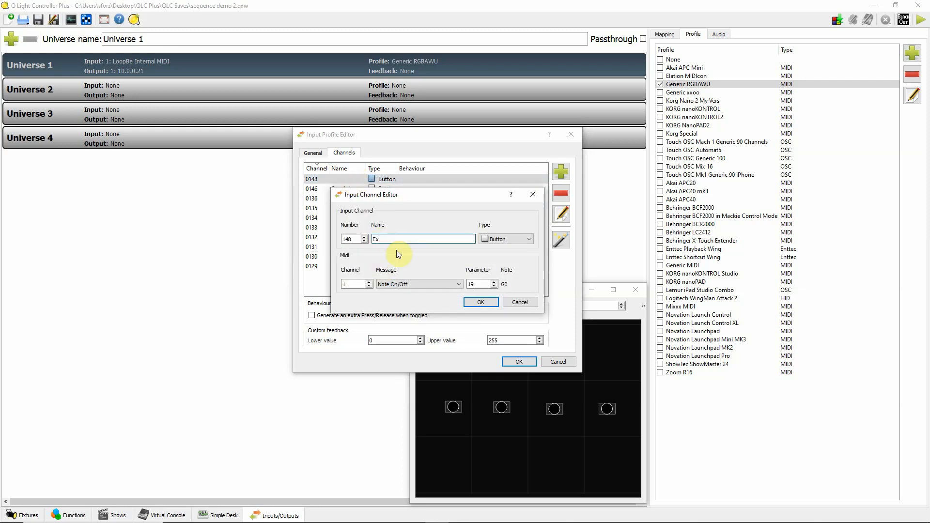
pyautogui.write('Example')
pyautogui.click(480, 302)
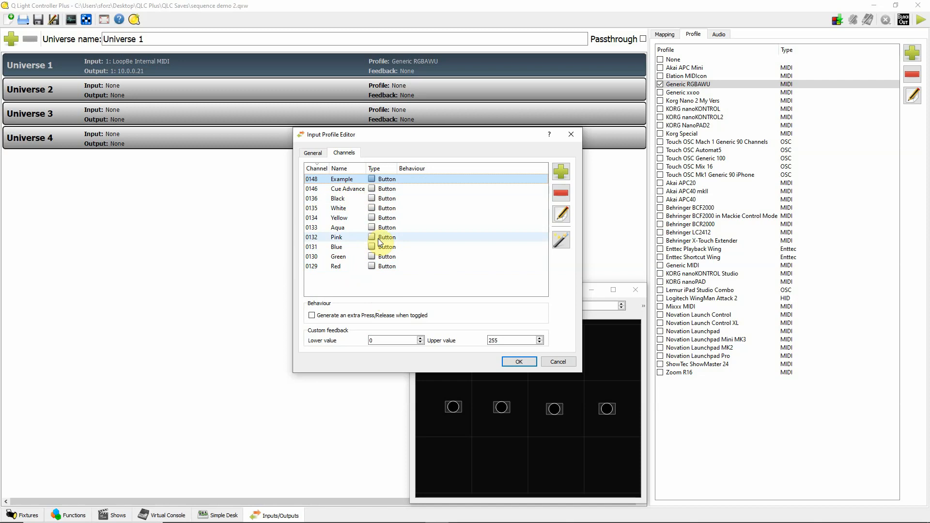
pyautogui.click(518, 361)
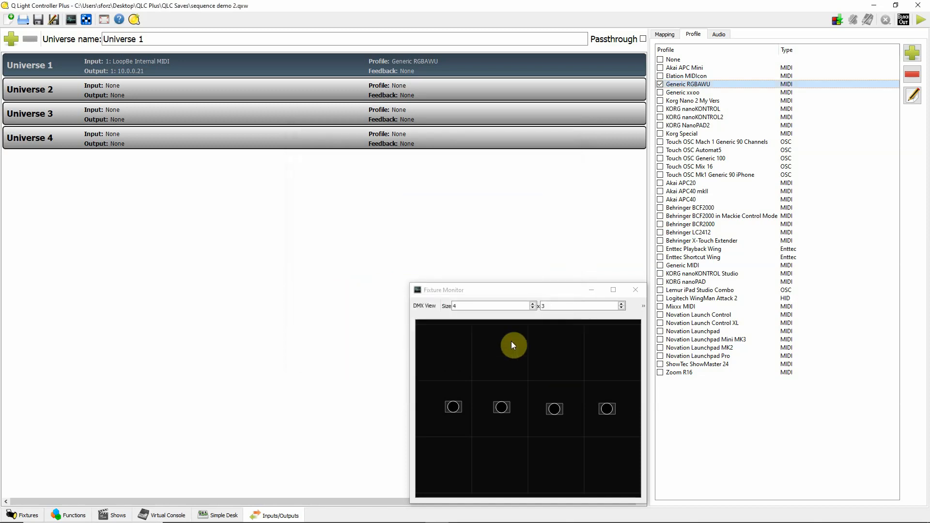
# Step: Assign input channel 133: Aqua of the Generic RGBAWU profile to the virtual console's Aqua button
pyautogui.click(163, 516)
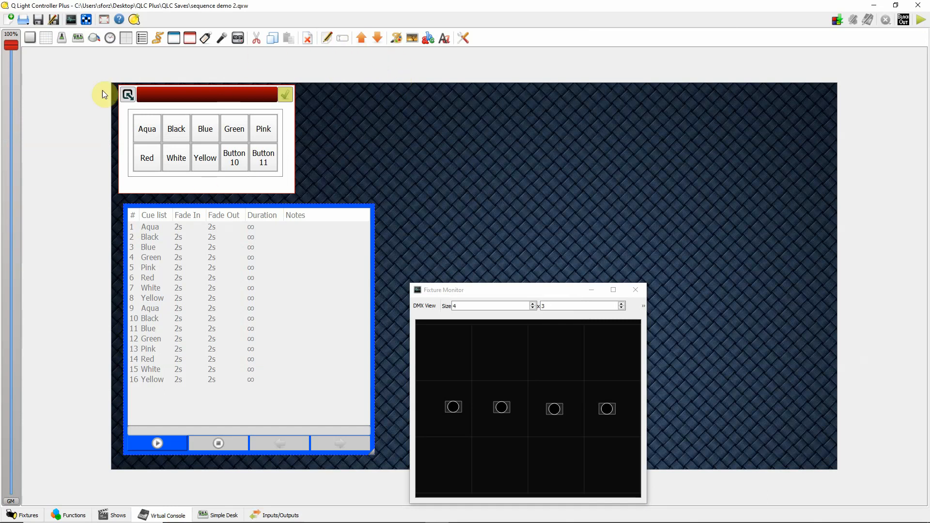
pyautogui.doubleClick(147, 135)
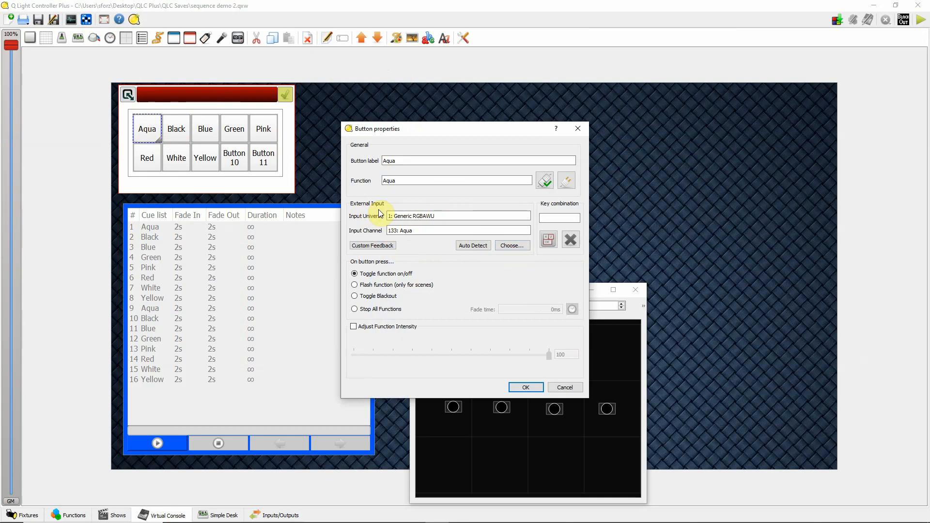
pyautogui.click(511, 246)
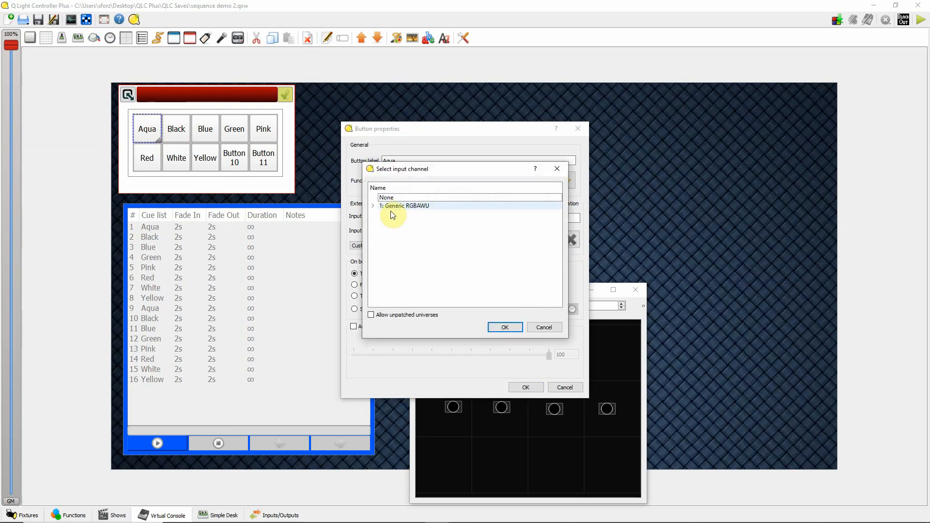
pyautogui.click(373, 205)
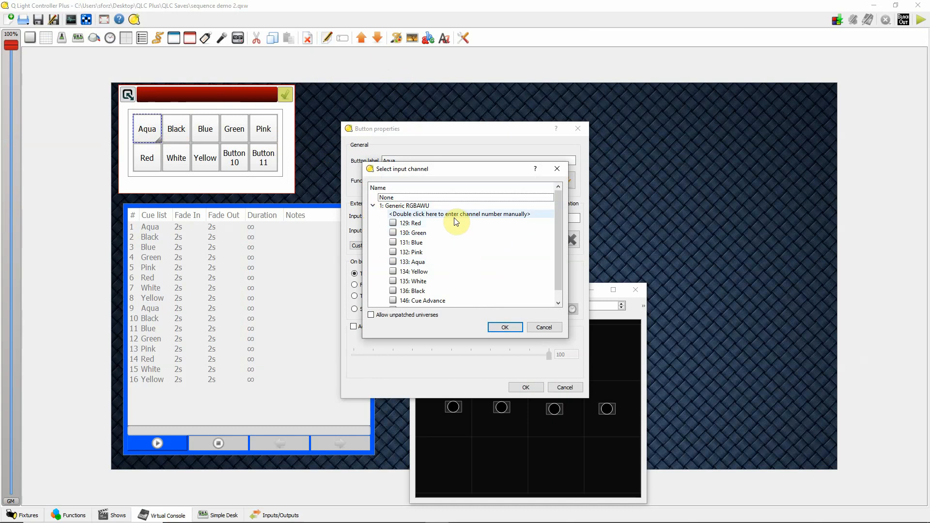
pyautogui.click(435, 260)
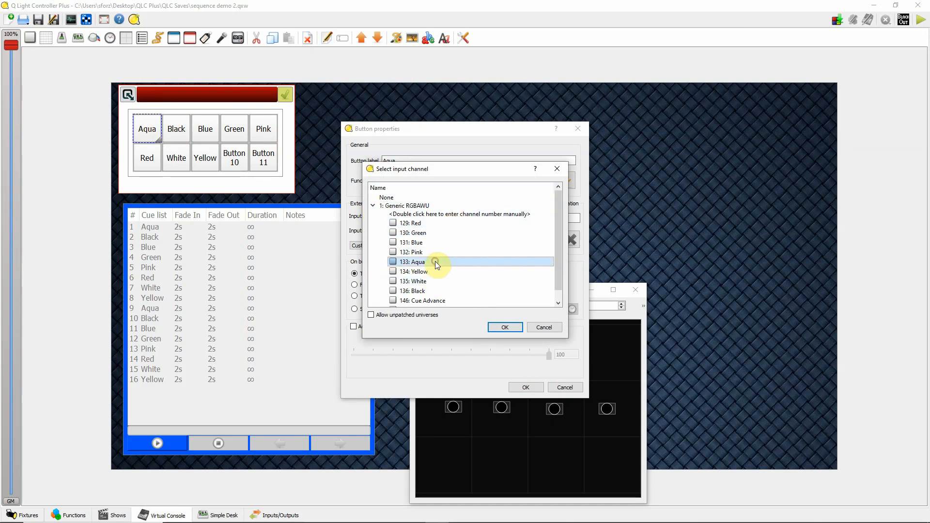
pyautogui.click(504, 327)
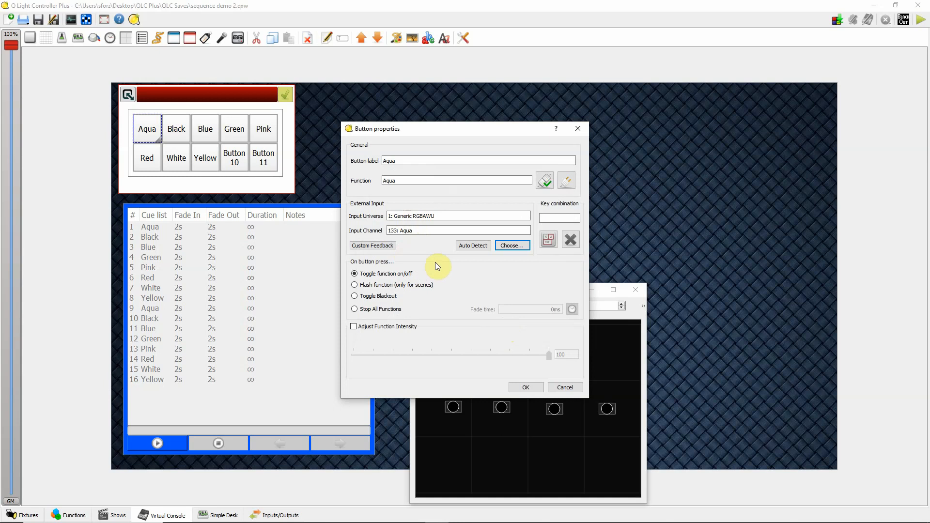
pyautogui.click(536, 382)
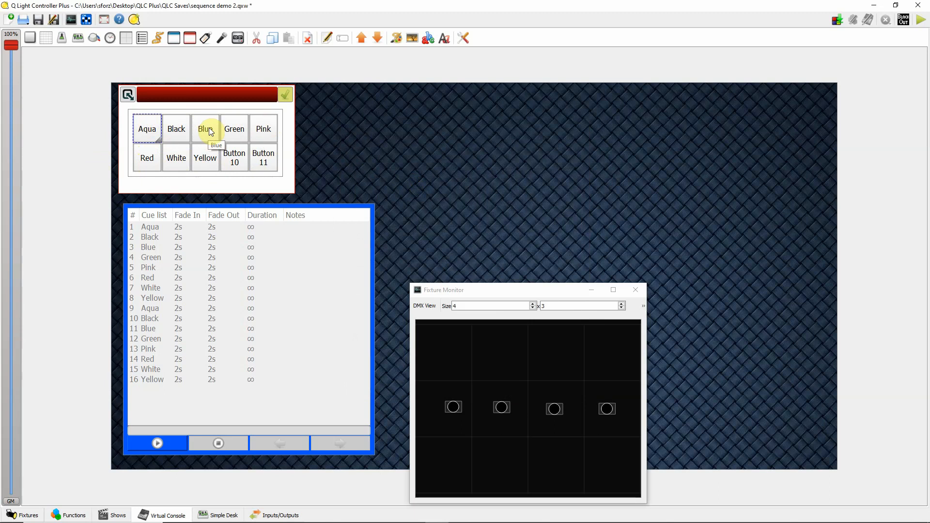
# Step: Assign Generic RGBAWU input channel 146: Cue Advance to the cue list's Next Cue control
pyautogui.click(235, 156)
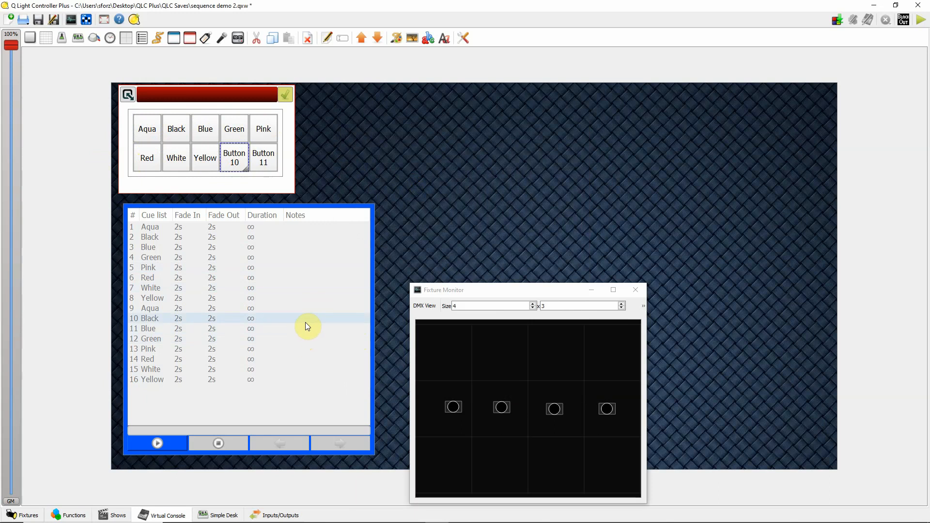
pyautogui.doubleClick(287, 298)
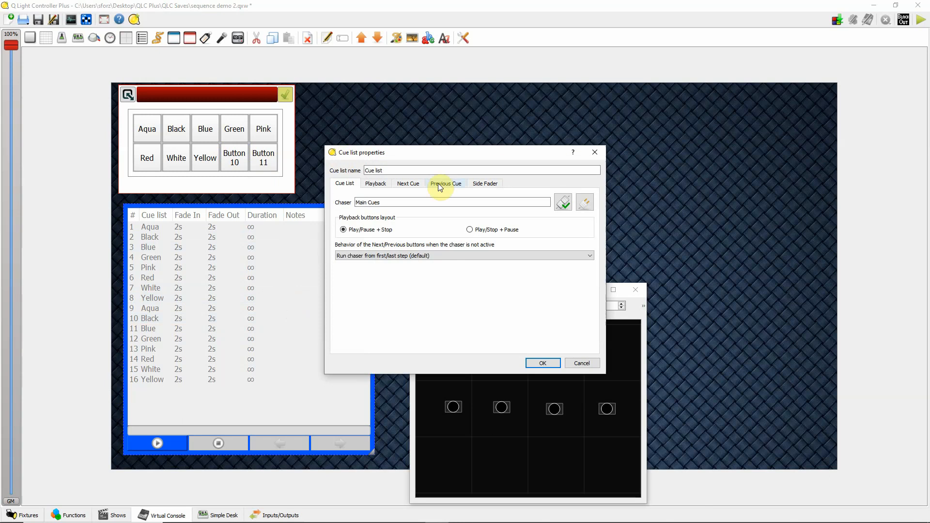
pyautogui.click(413, 185)
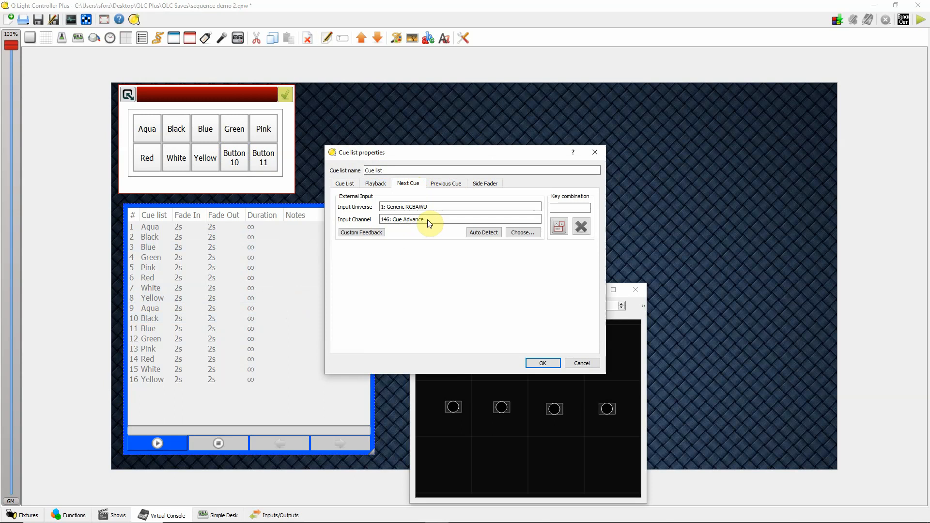
pyautogui.click(525, 233)
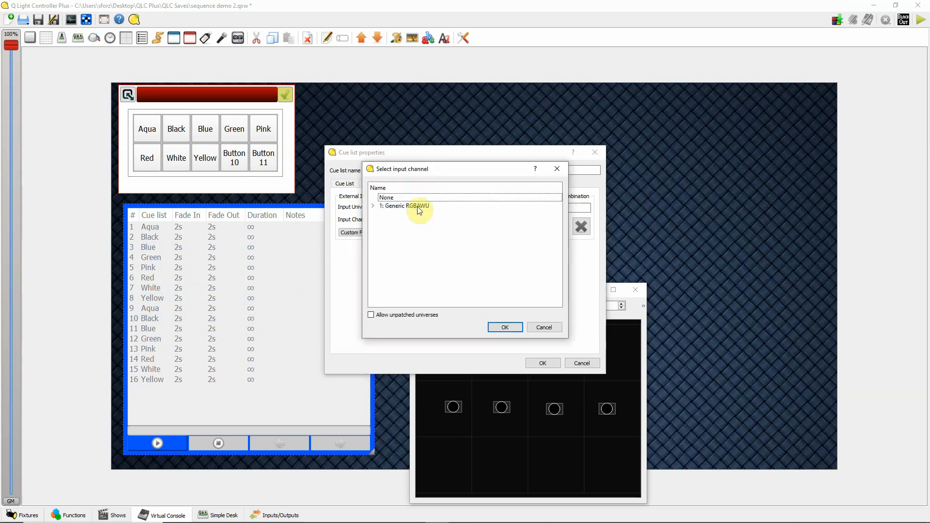
pyautogui.click(371, 206)
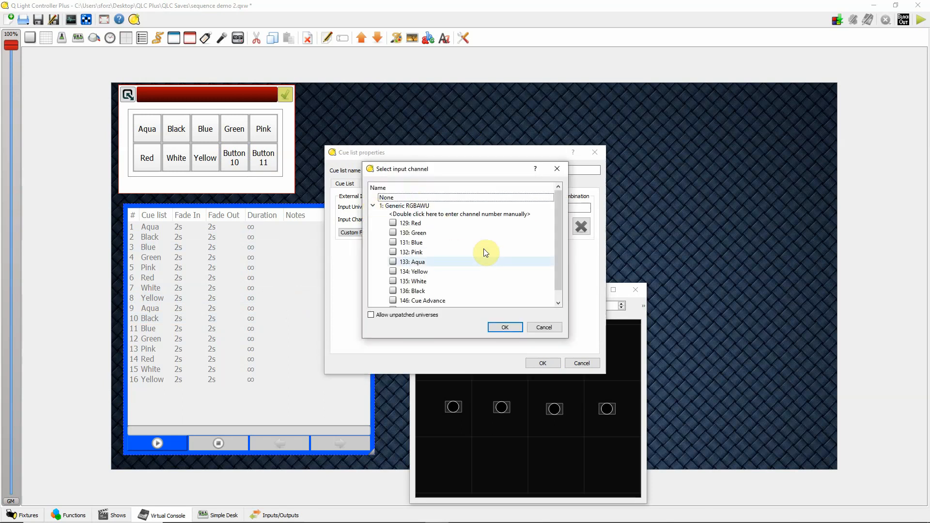
pyautogui.click(437, 300)
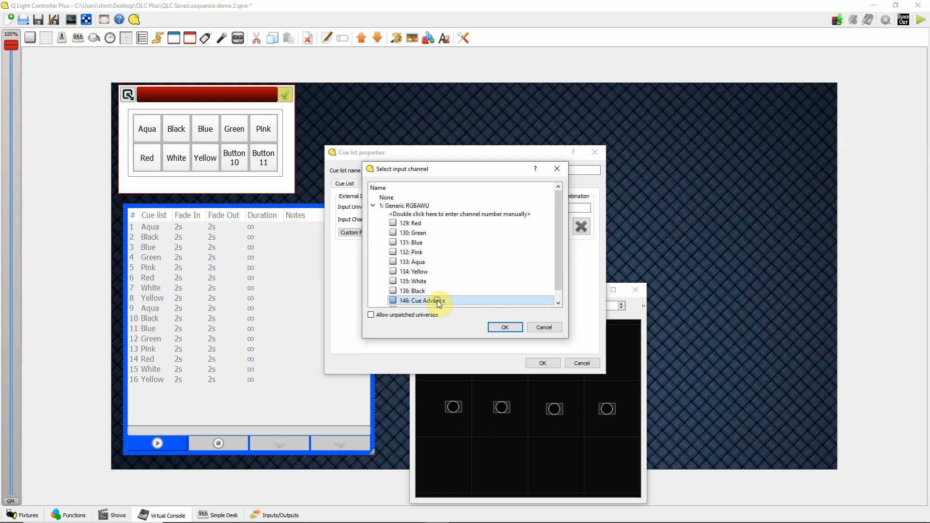
pyautogui.click(505, 328)
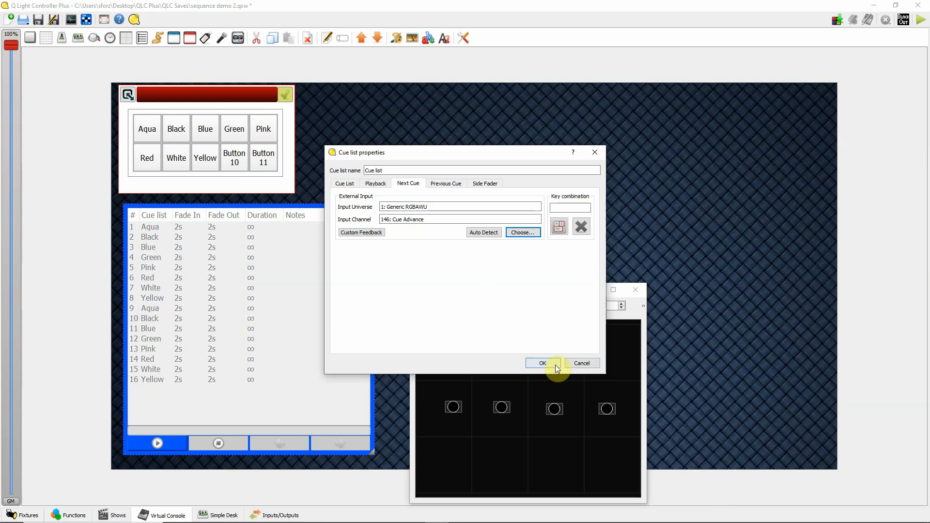
pyautogui.click(542, 362)
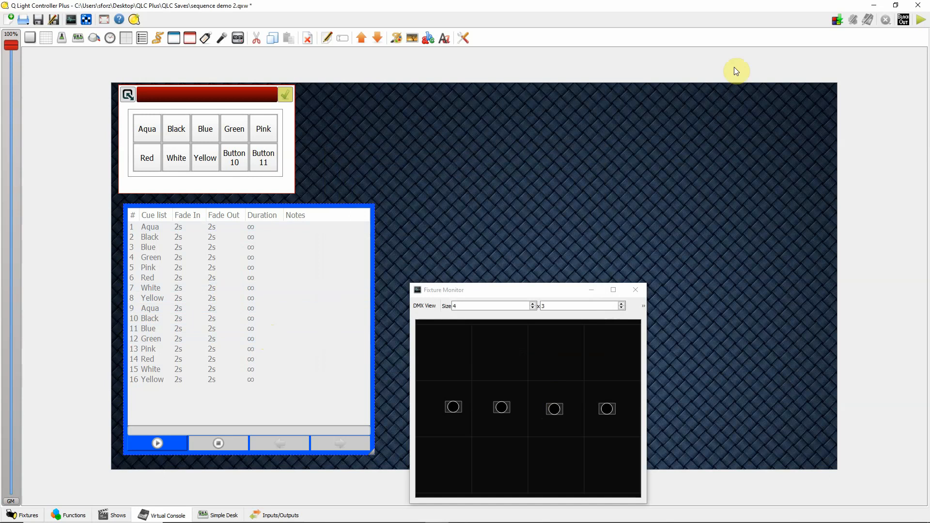
# Step: Switch QLC+ to operate mode in a reduced window and ready the first Heroic Wave cue in MultiPlay
pyautogui.click(896, 6)
pyautogui.click(564, 14)
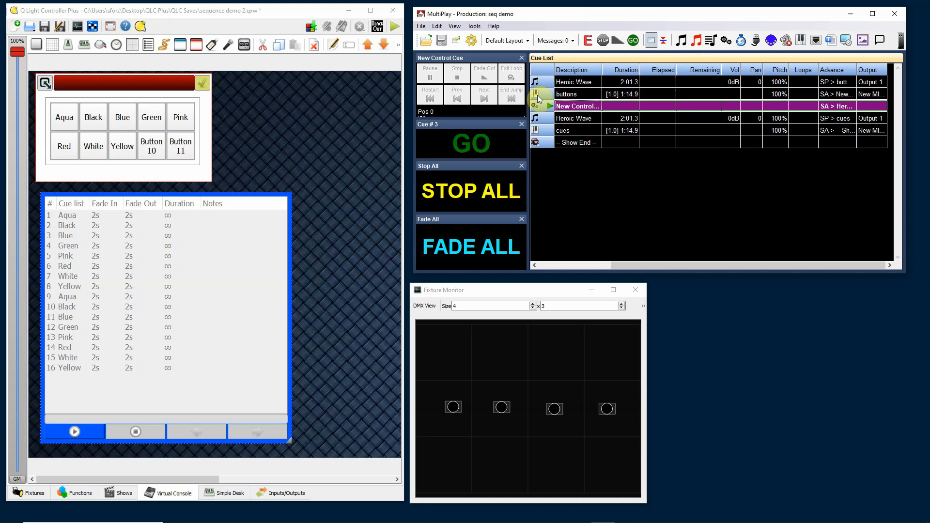
pyautogui.click(582, 84)
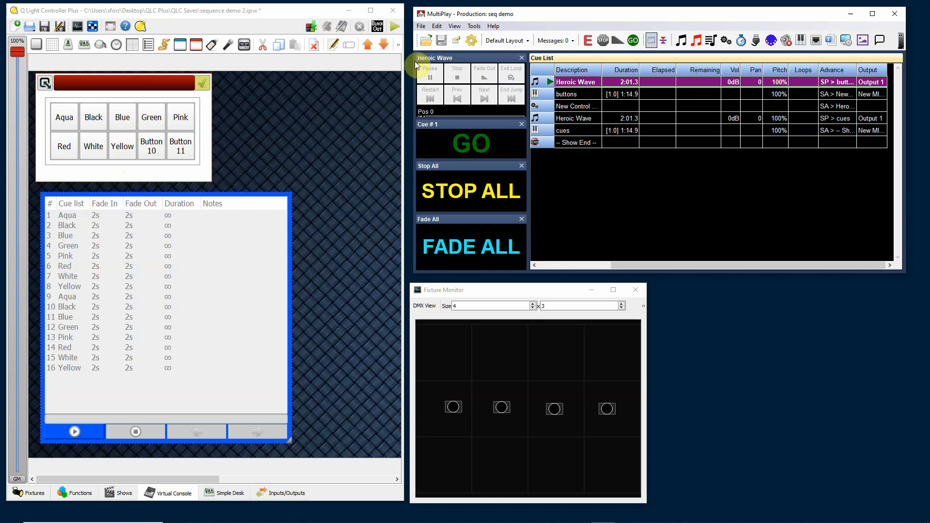
pyautogui.click(394, 28)
pyautogui.click(632, 196)
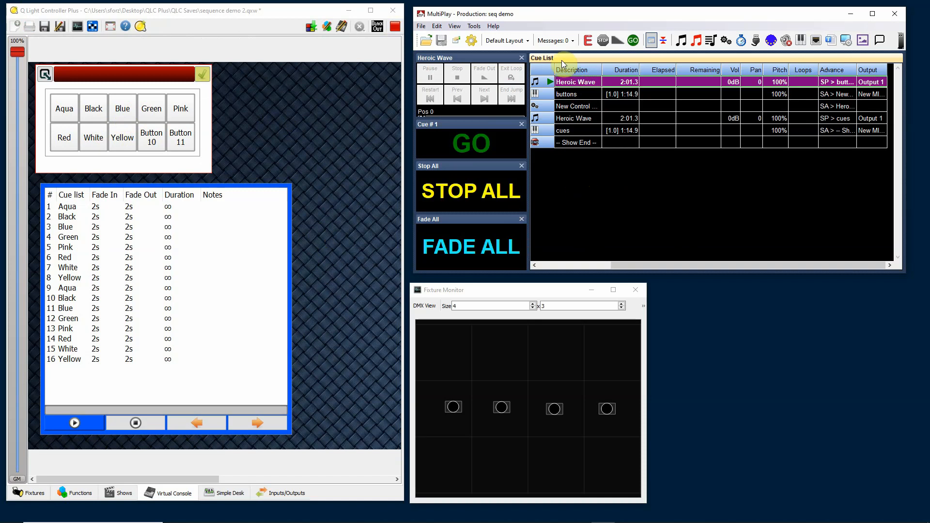
# Step: Play the first Heroic Wave cue with its buttons MIDI sequence, stop all playback and turn off the Green button
pyautogui.click(467, 144)
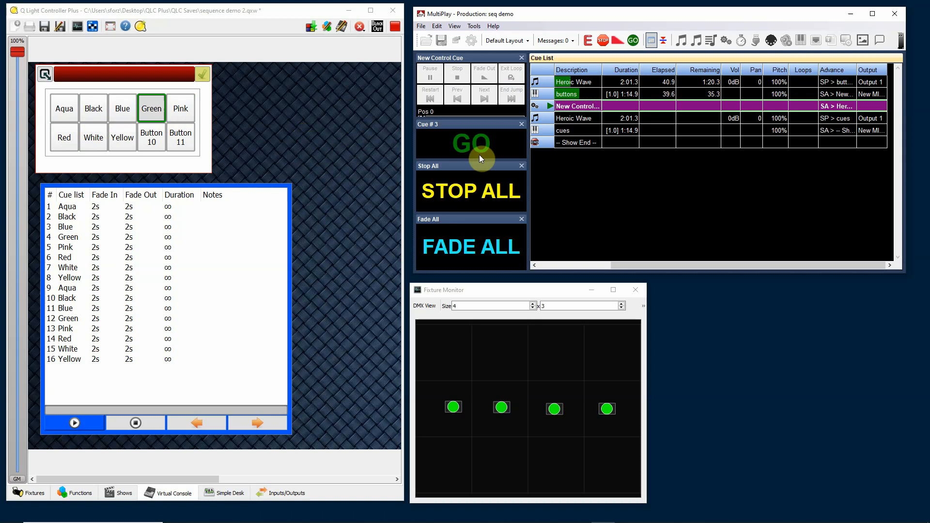
pyautogui.click(495, 199)
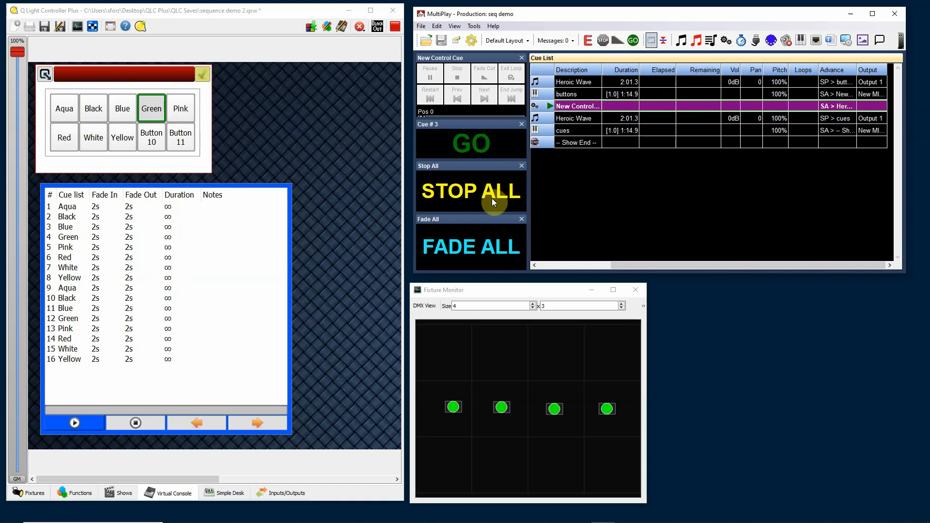
pyautogui.click(143, 114)
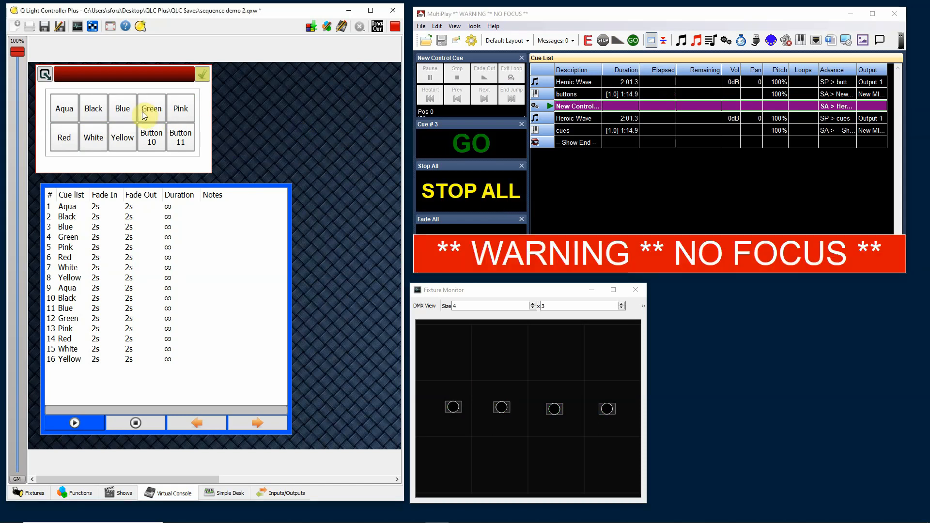
pyautogui.click(701, 201)
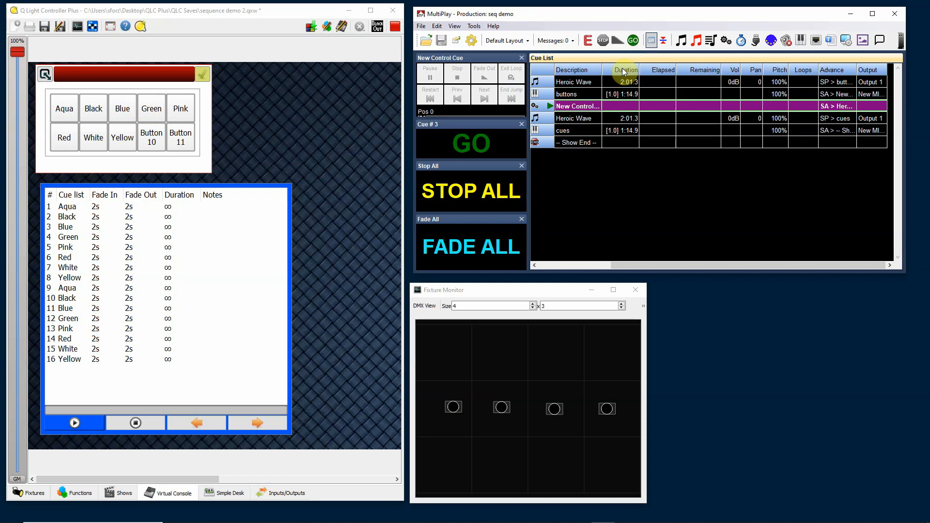
# Step: Set the first Heroic Wave cue's advance action to Start Play, after trying Start Advance, and accept the cue properties
pyautogui.click(589, 83)
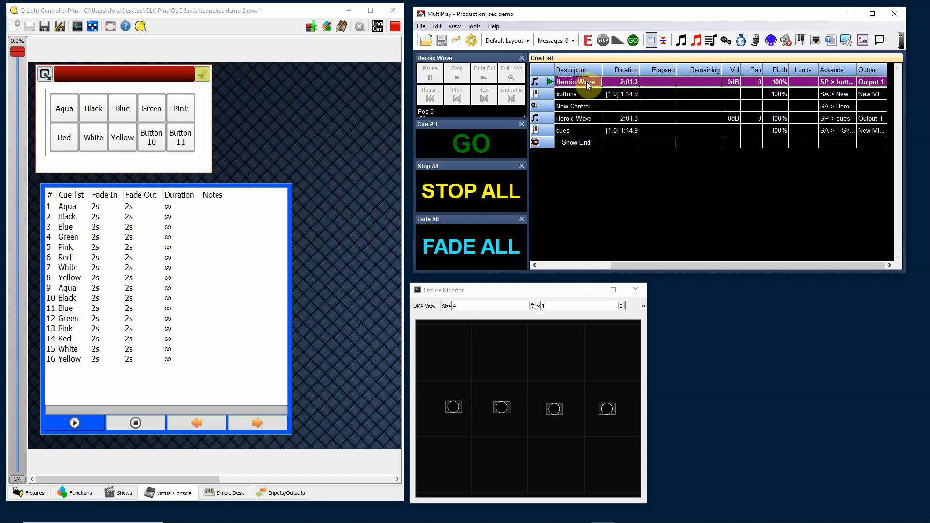
pyautogui.rightClick(588, 84)
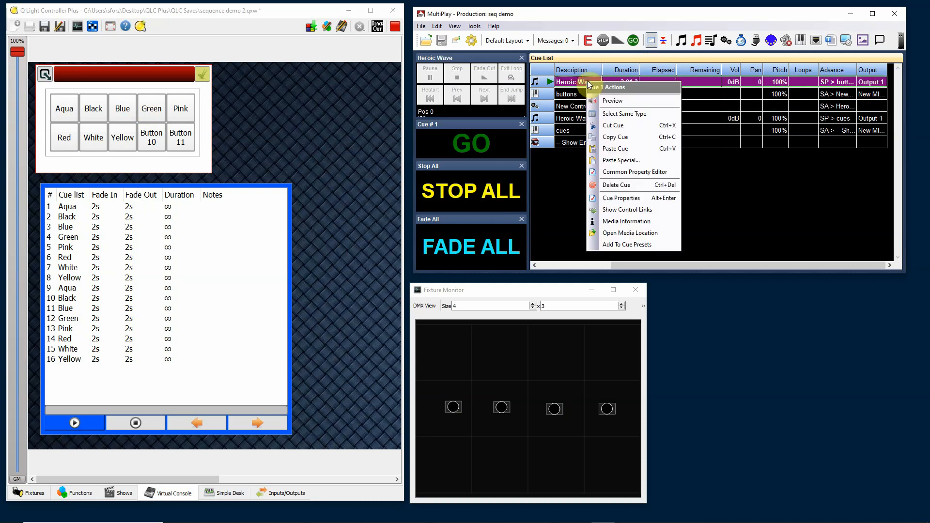
pyautogui.click(621, 198)
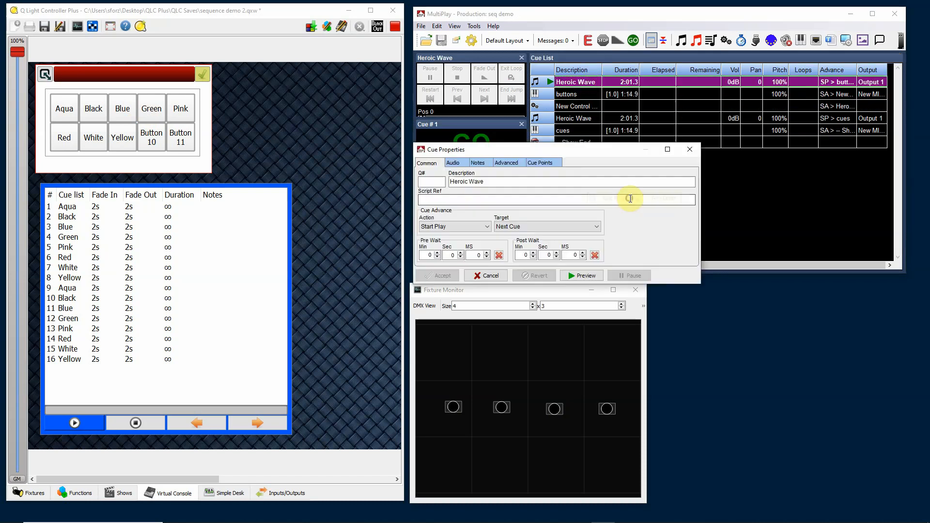
pyautogui.click(486, 227)
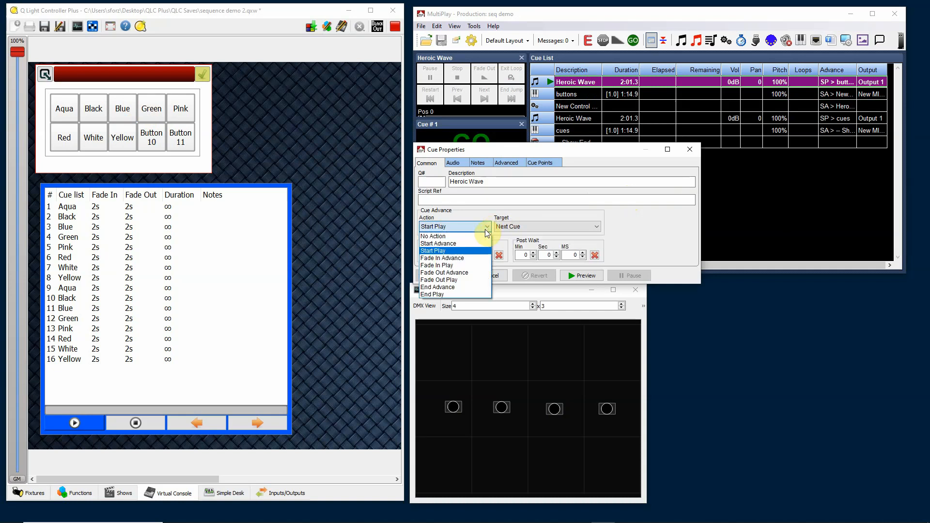
pyautogui.click(470, 243)
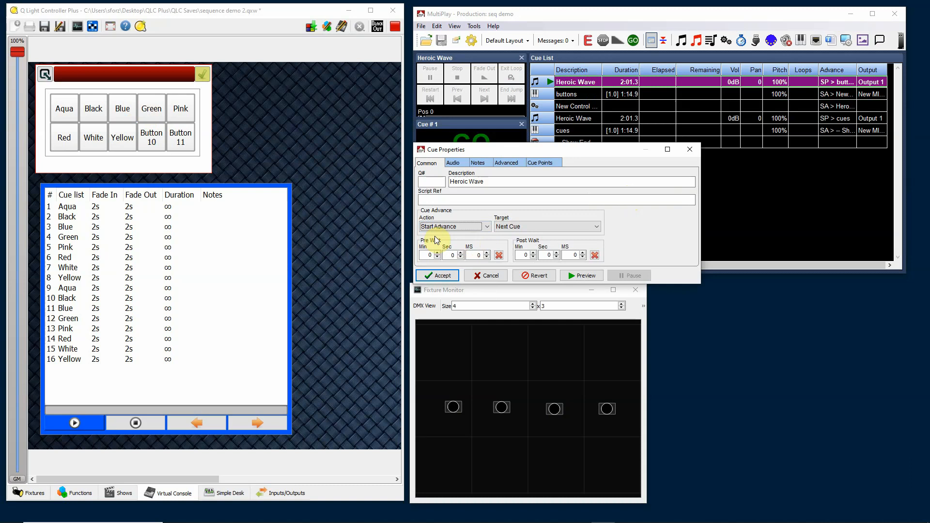
pyautogui.click(486, 226)
pyautogui.click(477, 250)
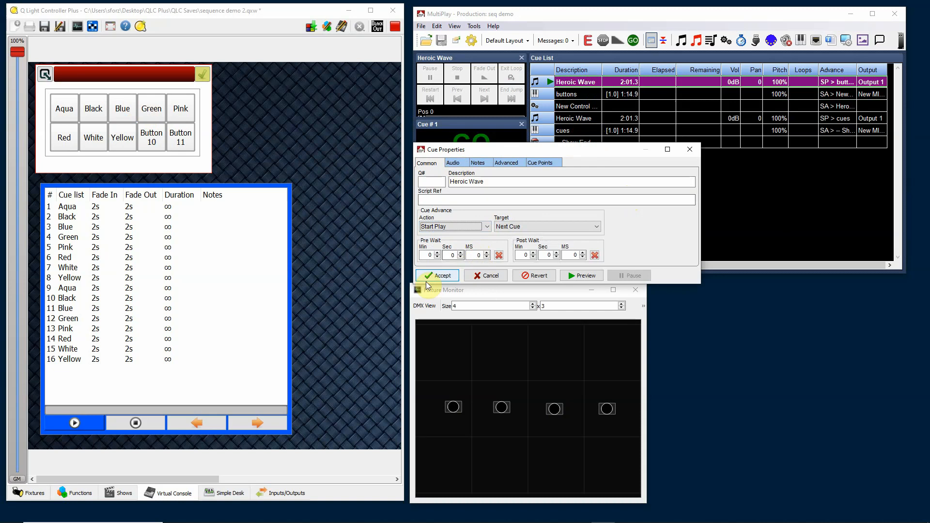
pyautogui.click(443, 275)
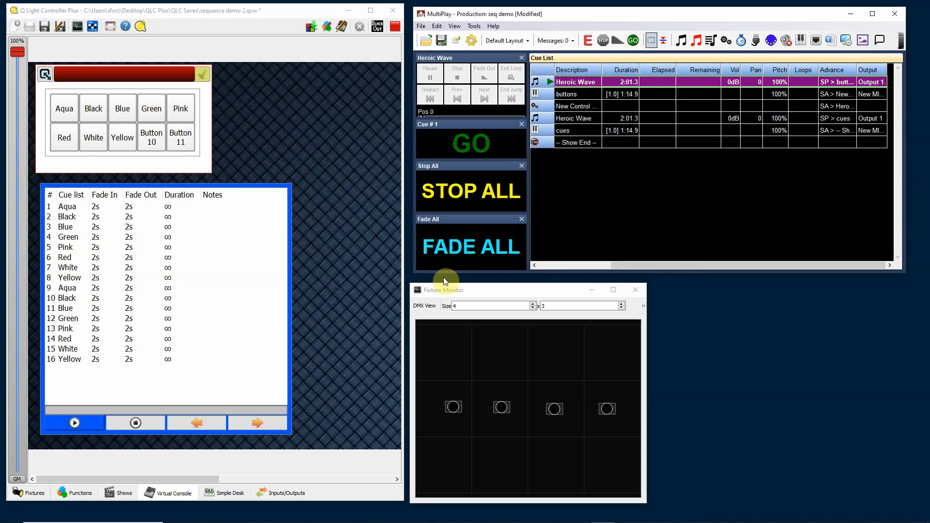
# Step: Examine the advance action and pre-wait settings in the buttons MIDI cue's properties
pyautogui.click(585, 94)
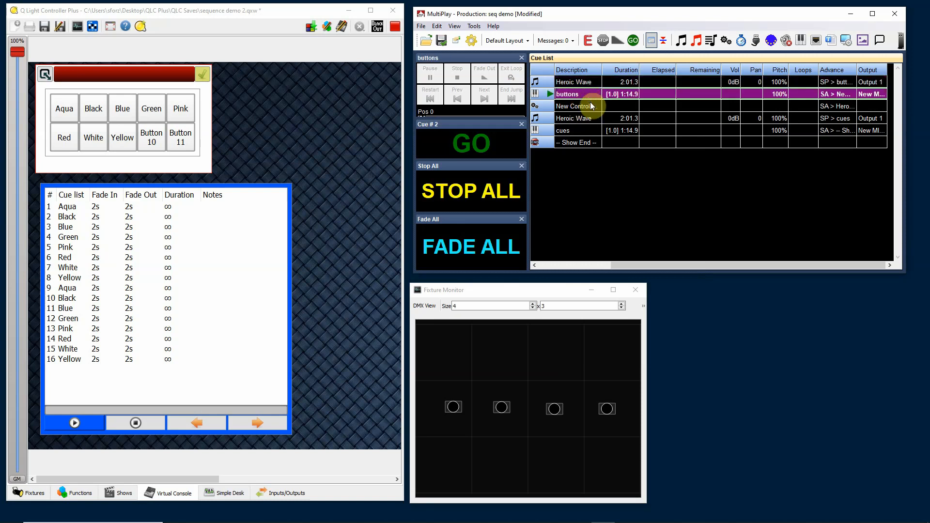
pyautogui.rightClick(588, 92)
pyautogui.click(630, 207)
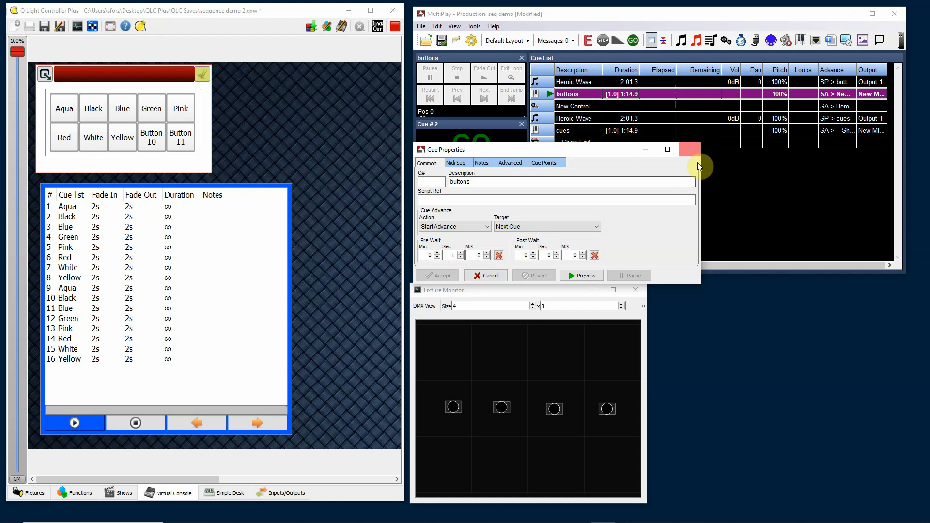
pyautogui.click(691, 151)
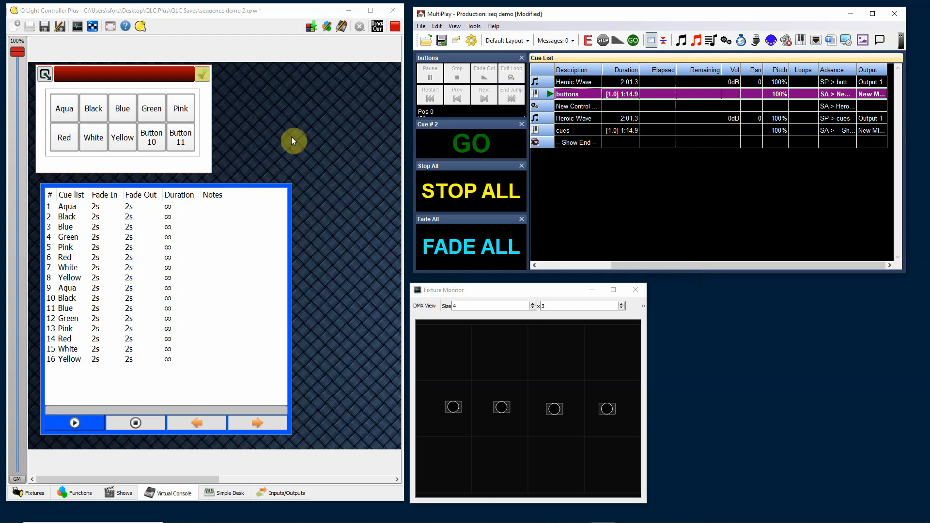
# Step: Play the second Heroic Wave cue against the running QLC+ cue list, and stop all MultiPlay playback
pyautogui.click(580, 120)
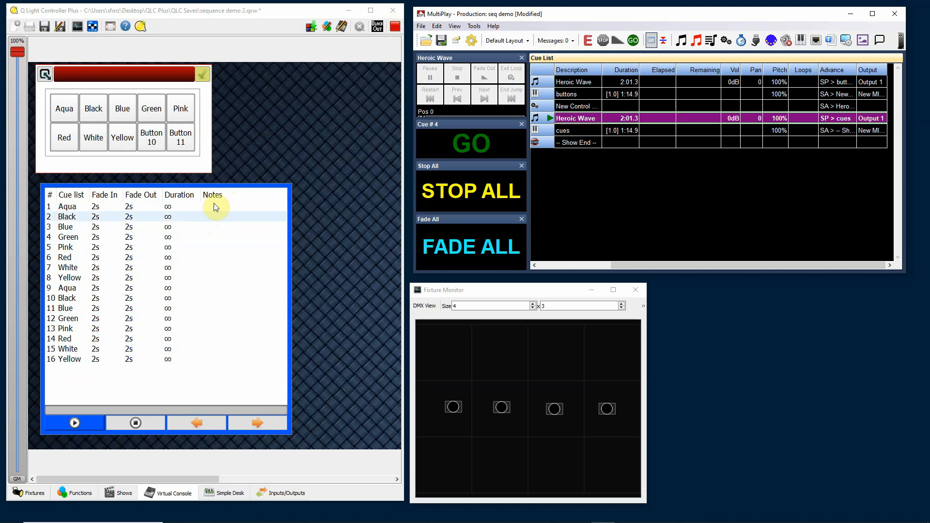
pyautogui.click(73, 422)
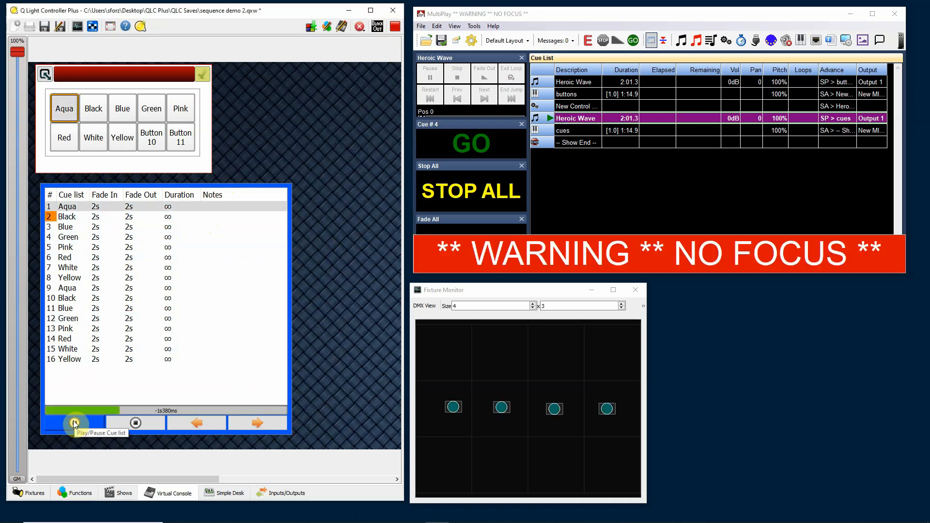
pyautogui.click(623, 188)
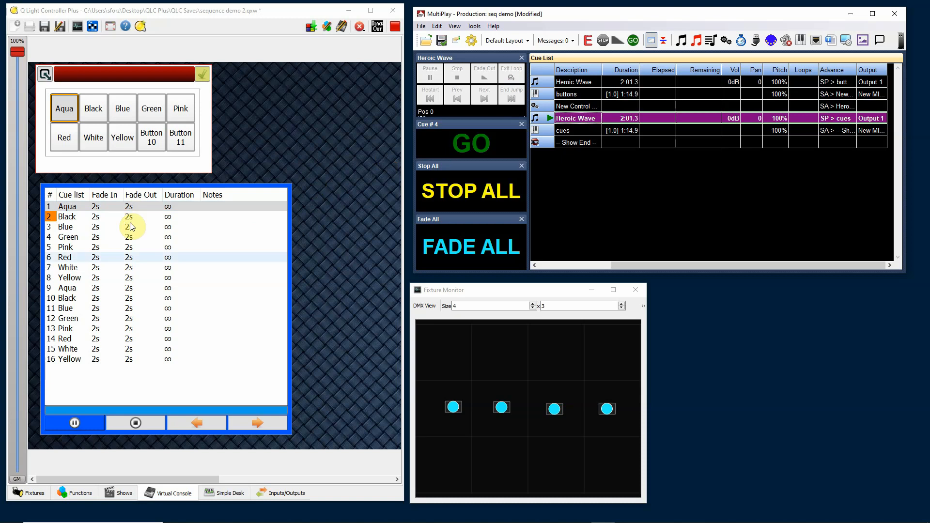
pyautogui.click(473, 144)
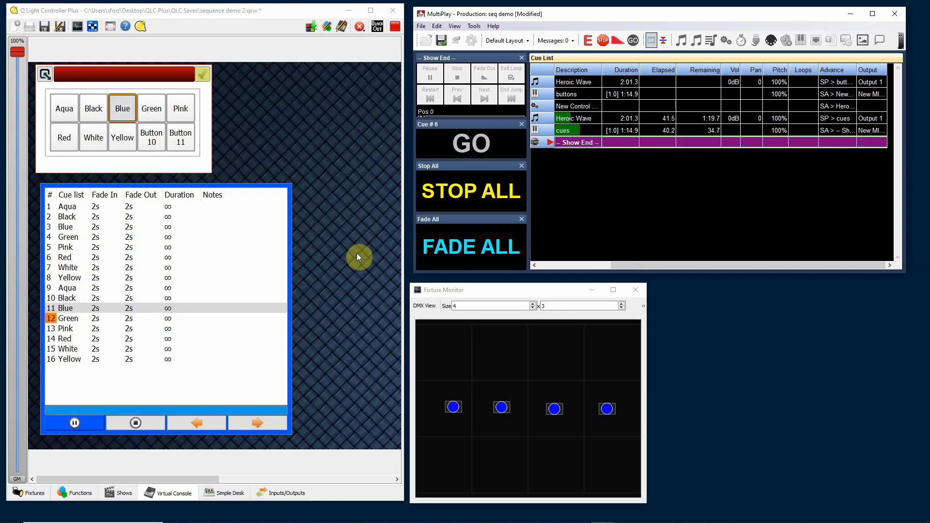
pyautogui.click(463, 205)
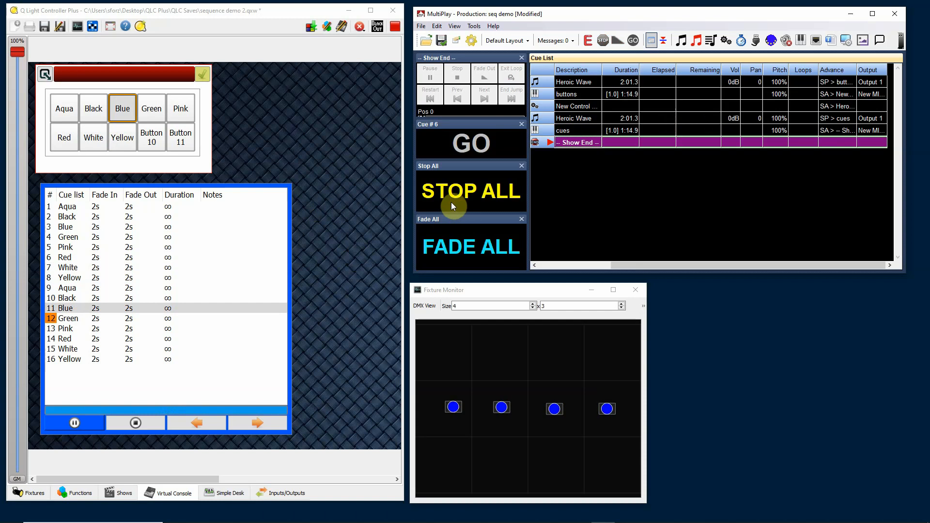